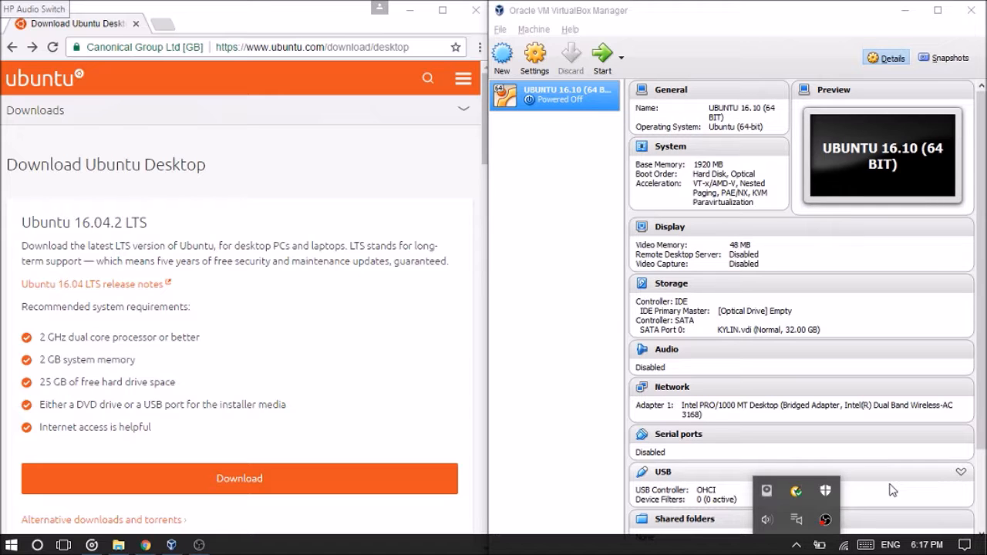
Go to the Ubuntu website's home page and maximize the browser window.
left_click(620, 499)
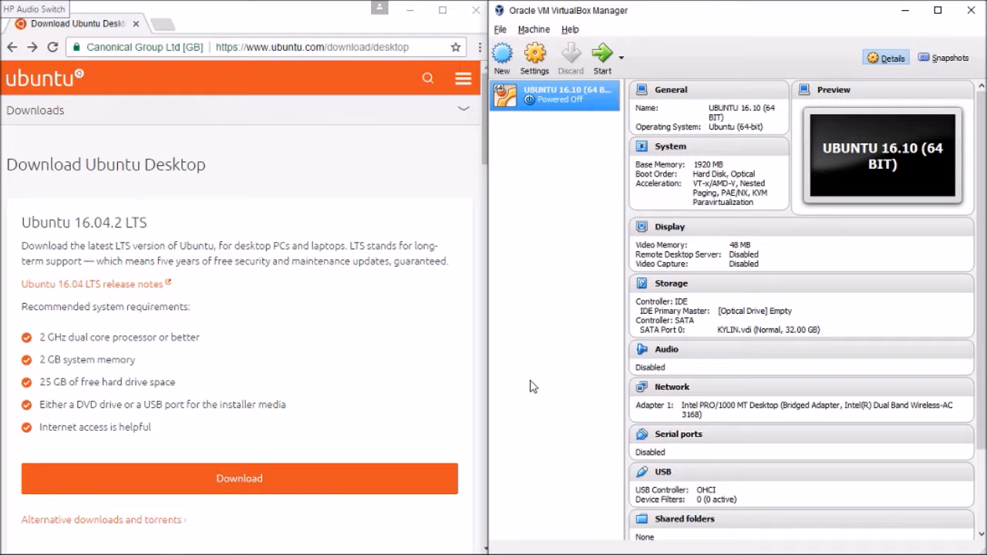
left_click(219, 48)
left_click_drag(217, 51, 326, 50)
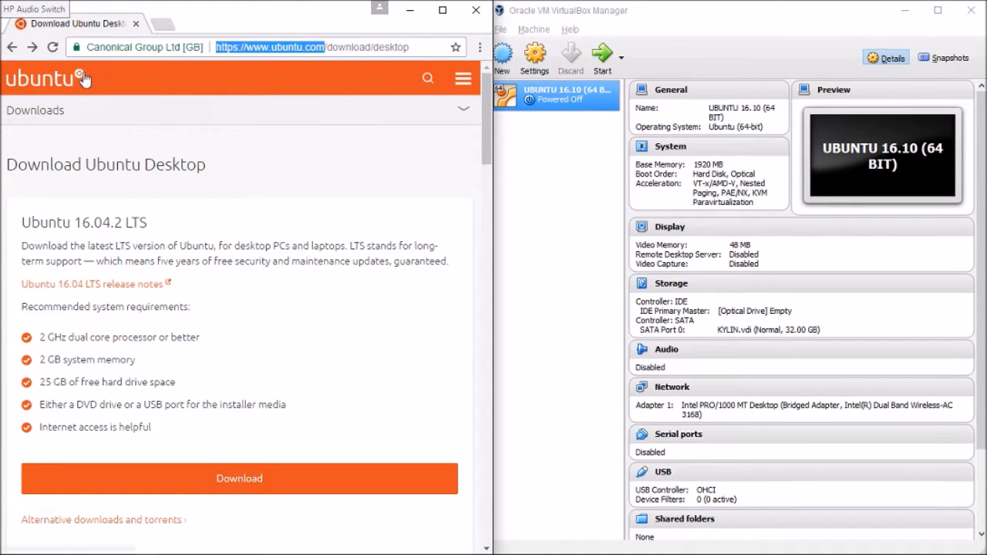
left_click(56, 84)
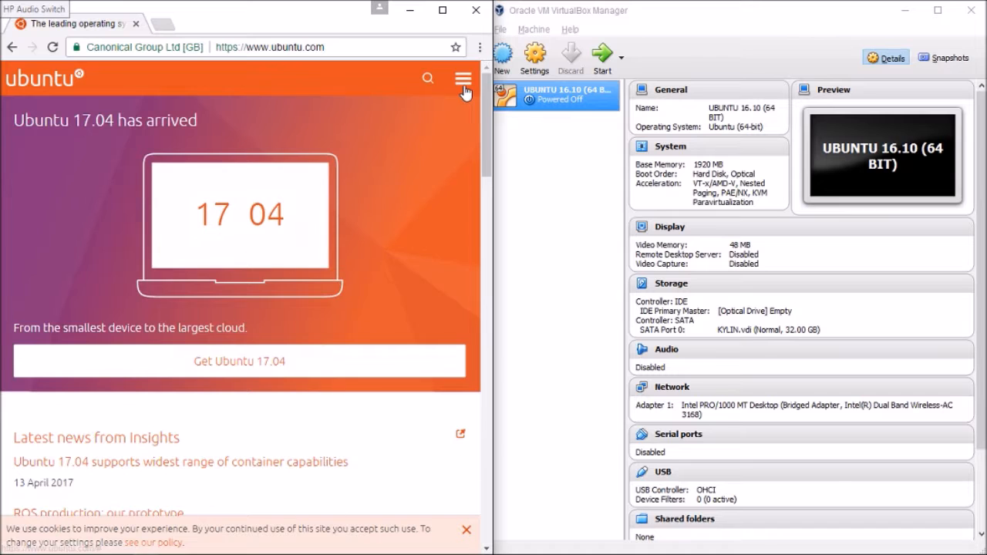
left_click(443, 11)
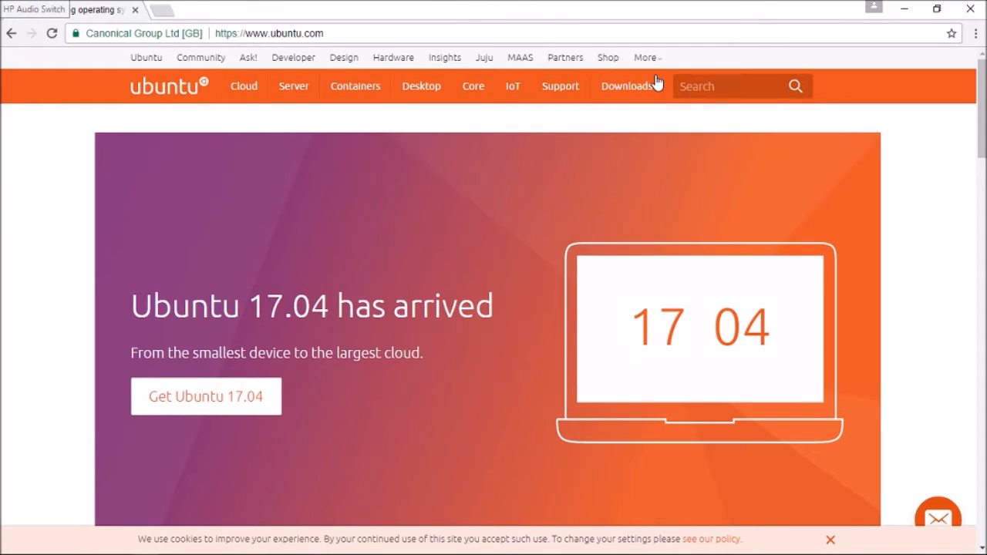
Open the Ubuntu Desktop download page from the website's Downloads section.
mouse_move(656, 82)
left_click(638, 90)
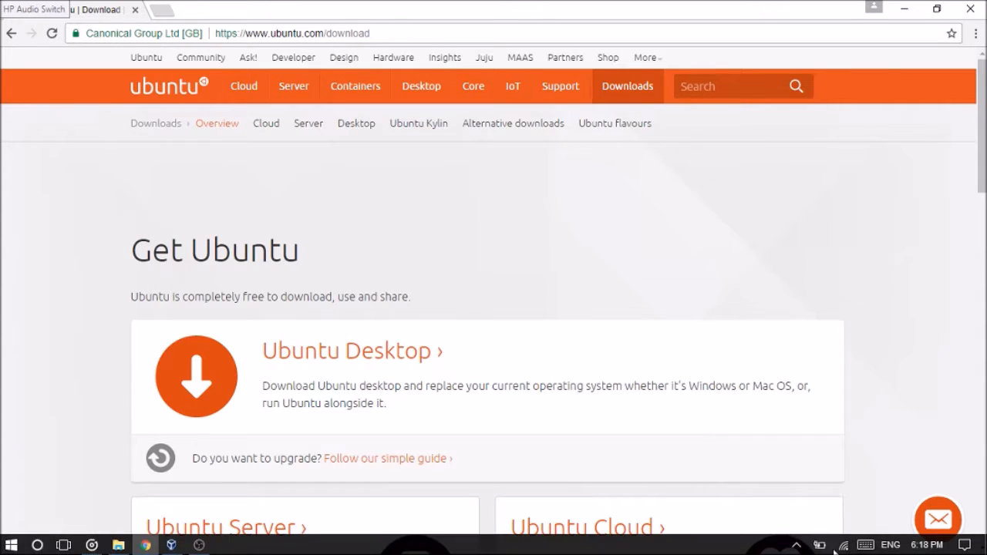
left_click(796, 545)
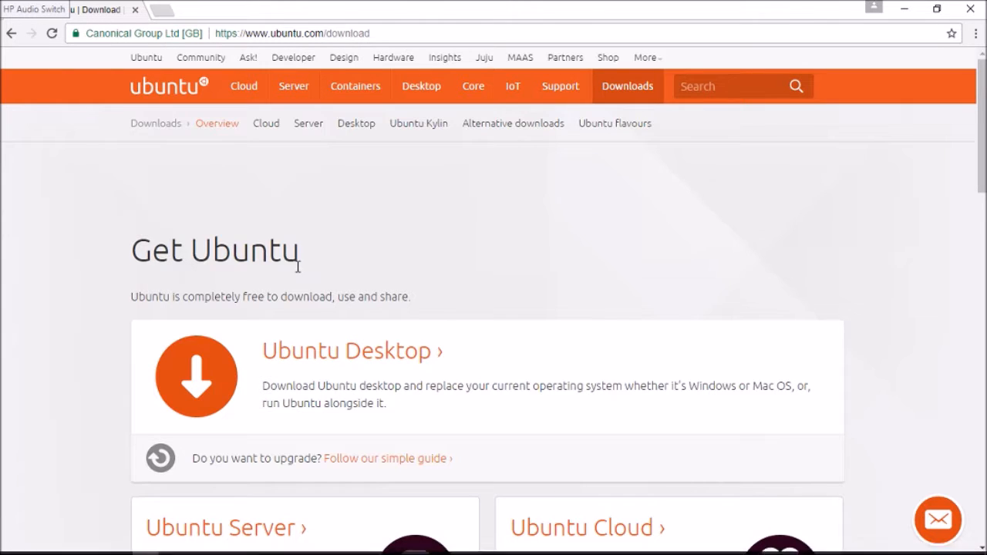
left_click(311, 359)
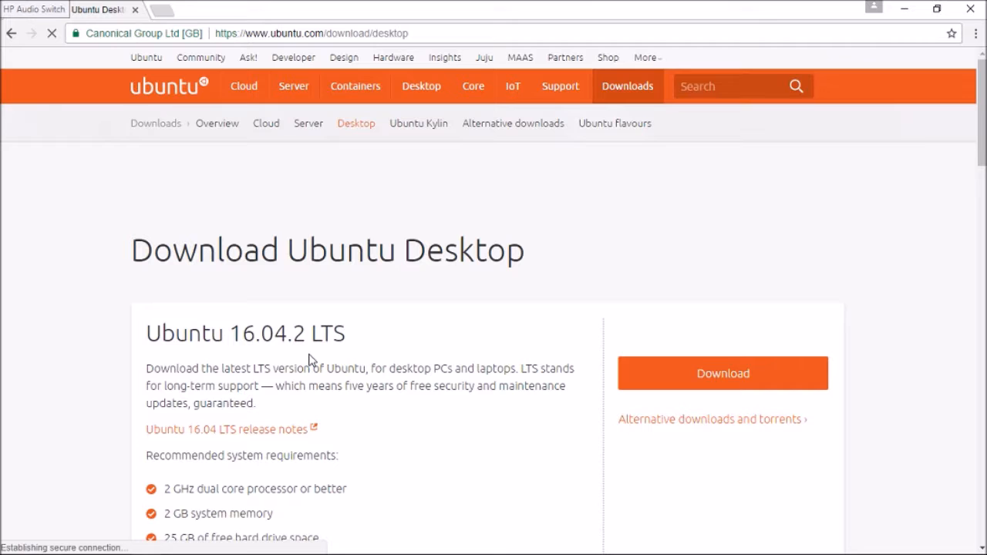
Examine the Ubuntu 16.04.2 LTS and Ubuntu 17.04 download options, including their descriptions and recommended system requirements.
scroll(247, 333, "down", 3)
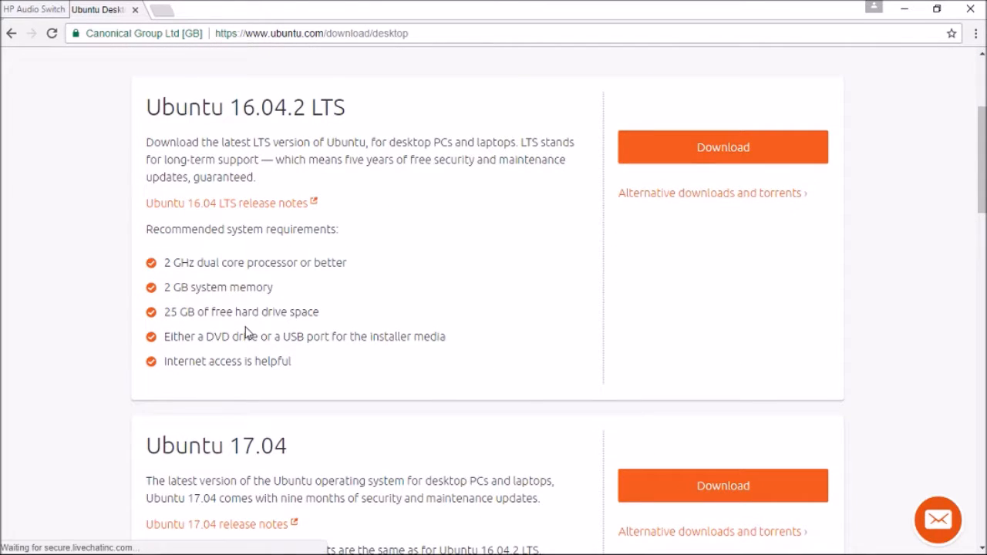
scroll(246, 332, "up", 2)
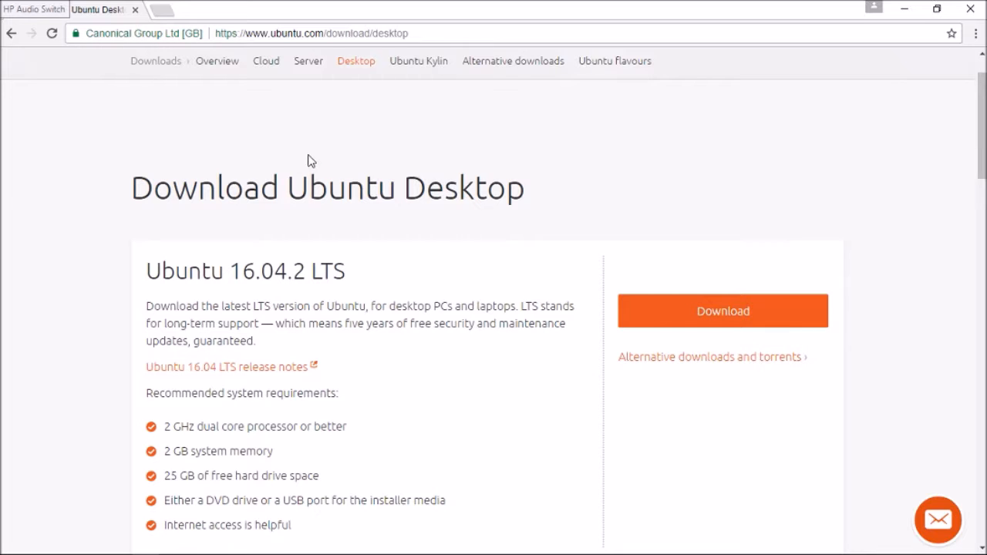
left_click_drag(133, 190, 279, 306)
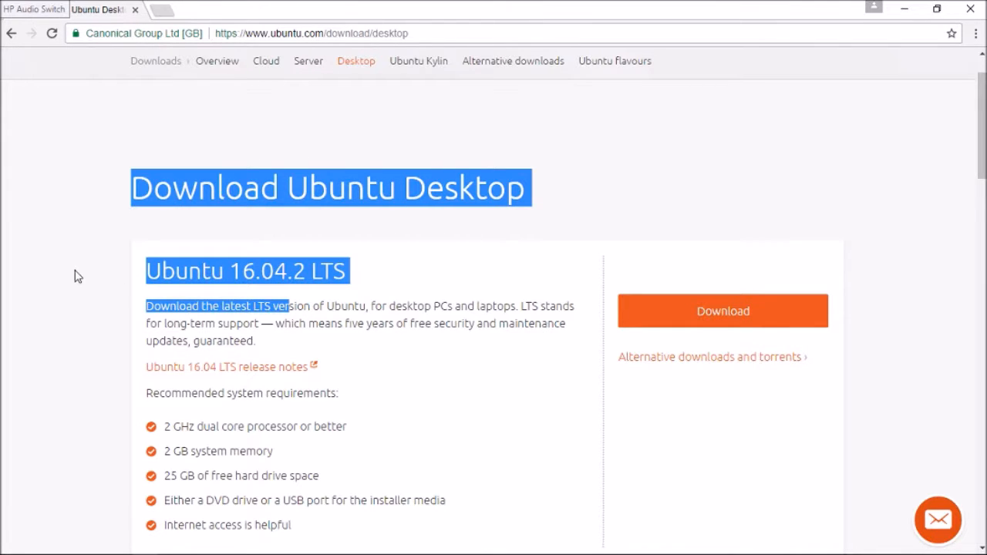
left_click_drag(151, 267, 286, 262)
left_click(512, 196)
left_click_drag(148, 278, 361, 344)
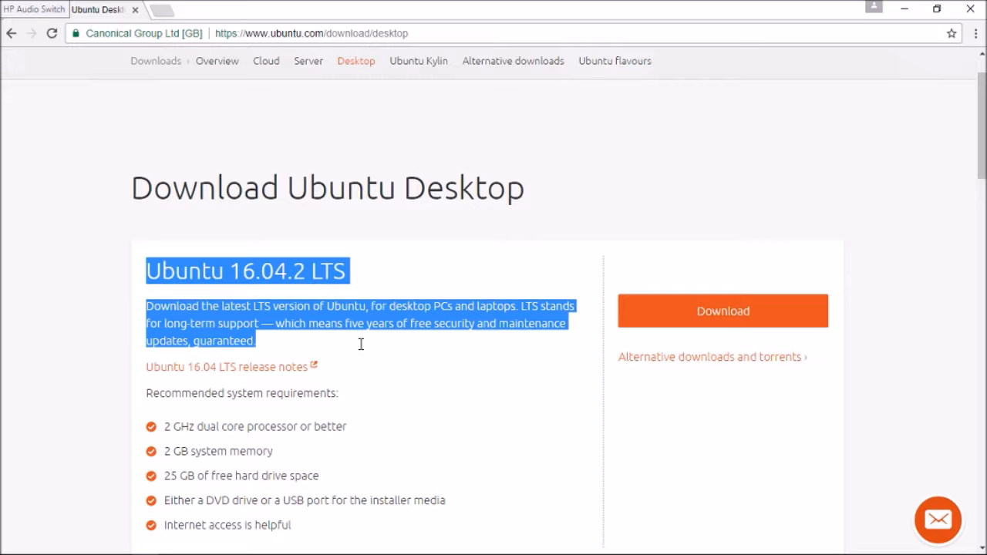
scroll(315, 338, "down", 5)
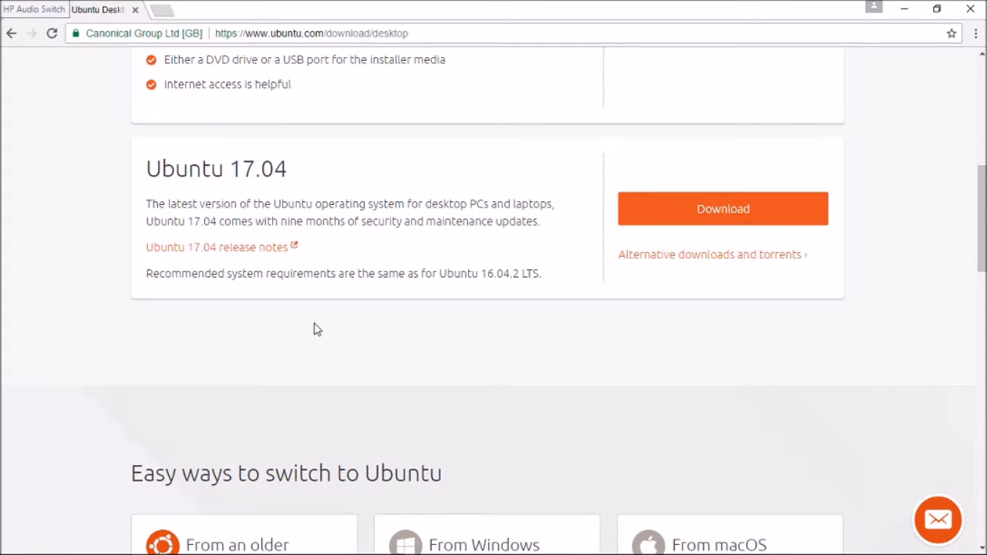
left_click_drag(147, 168, 303, 162)
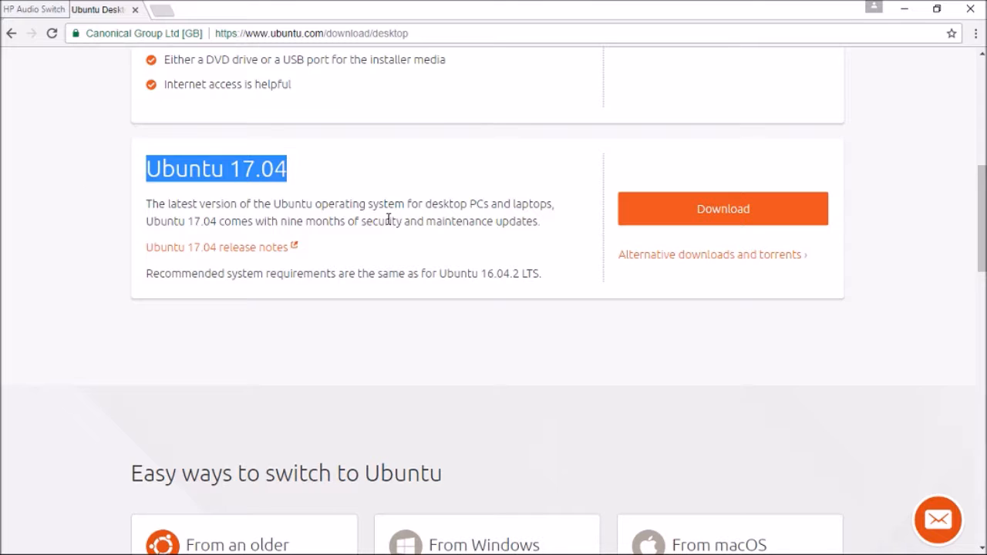
Start the Ubuntu 17.04 desktop download, skipping the contribution payment.
left_click_drag(848, 193, 698, 207)
left_click(697, 206)
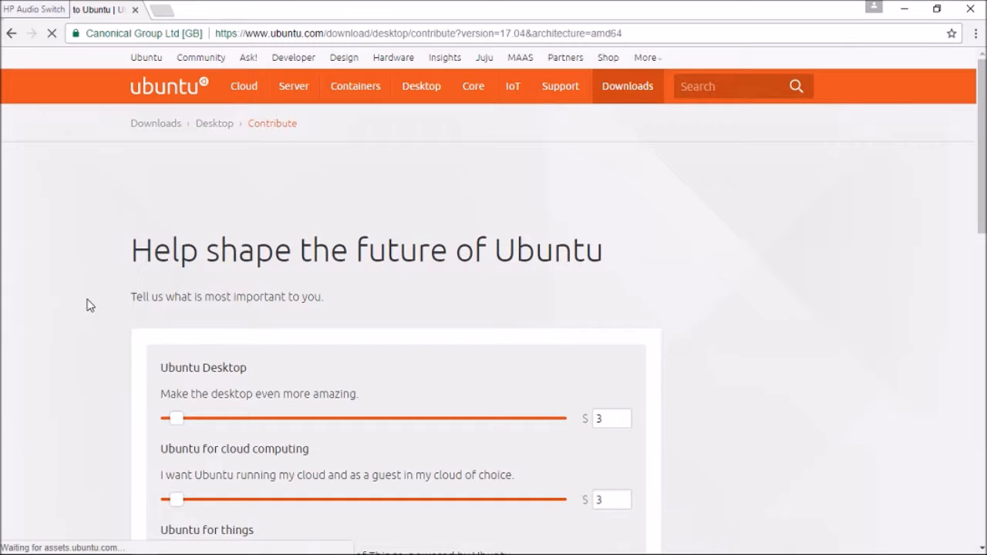
scroll(58, 313, "down", 2)
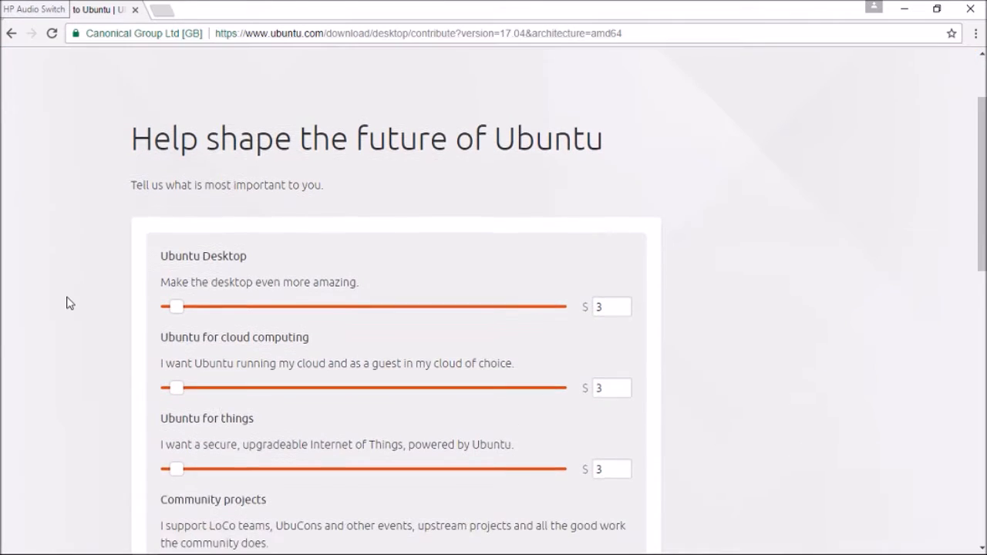
scroll(66, 303, "down", 1)
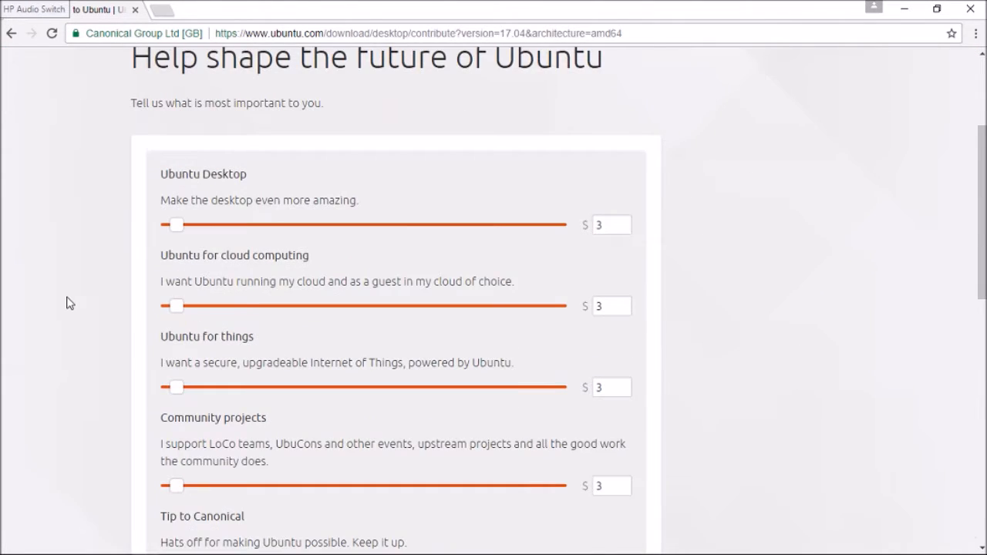
scroll(66, 303, "down", 5)
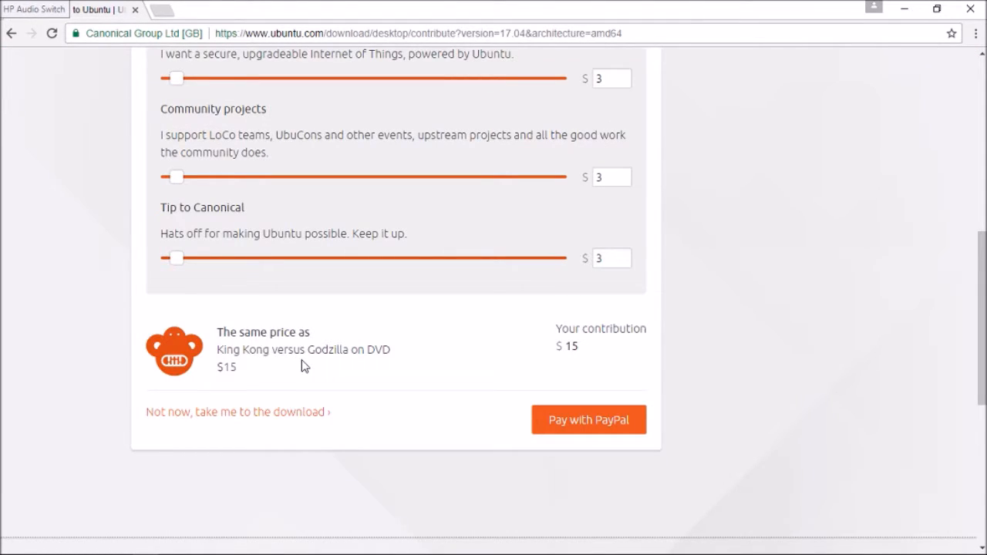
scroll(302, 367, "down", 2)
left_click(238, 286)
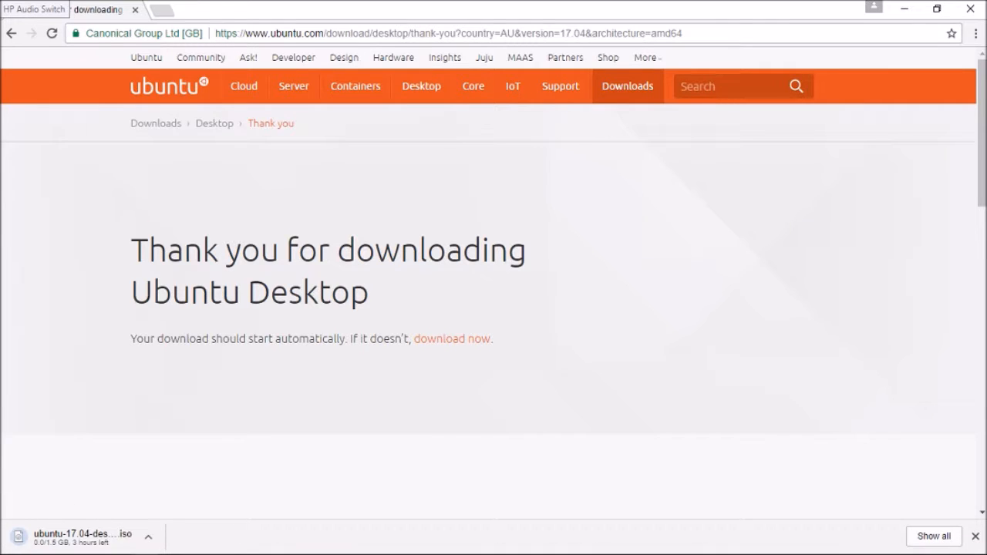
Cancel the running download of the Ubuntu 17.04 desktop ISO.
left_click(149, 534)
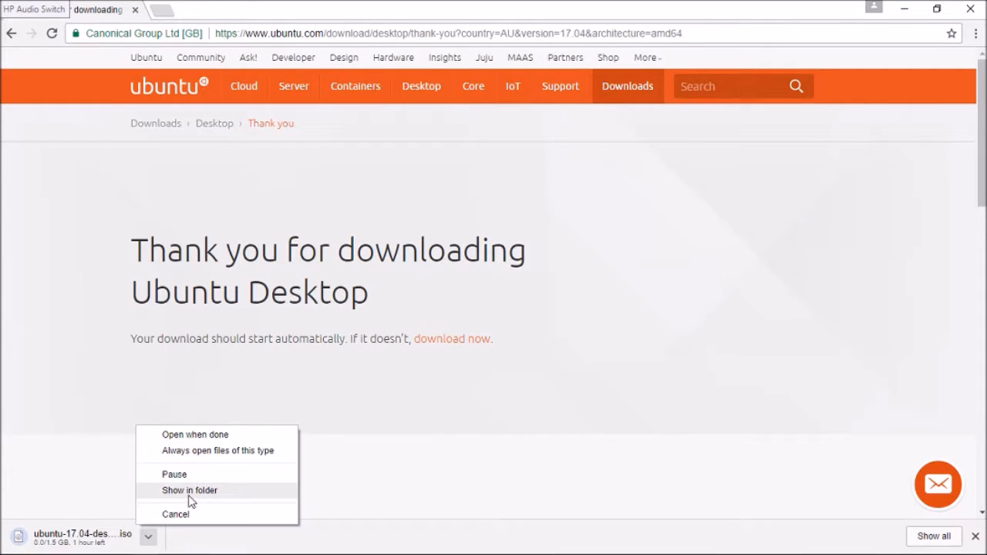
left_click(176, 513)
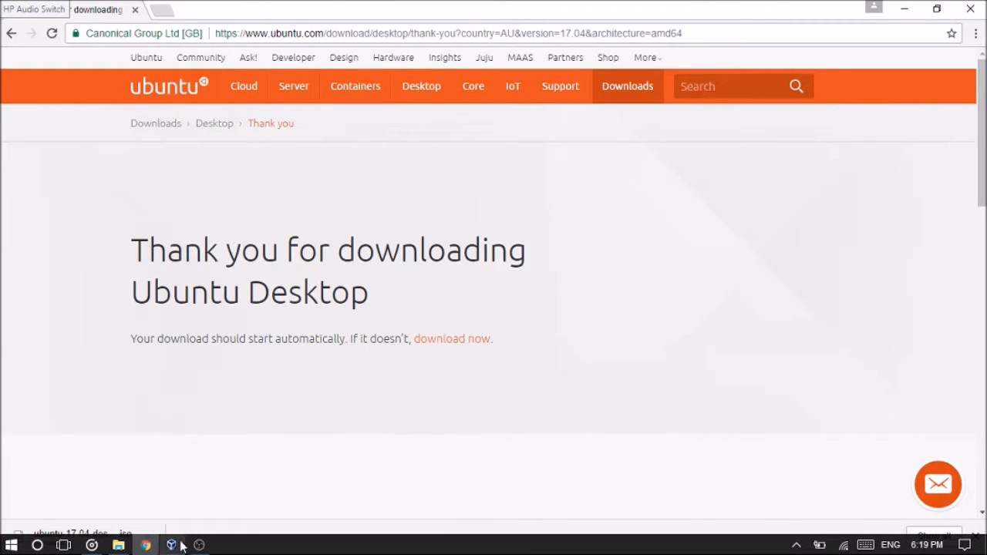
Switch to Oracle VM VirtualBox Manager and maximize its window.
mouse_move(181, 546)
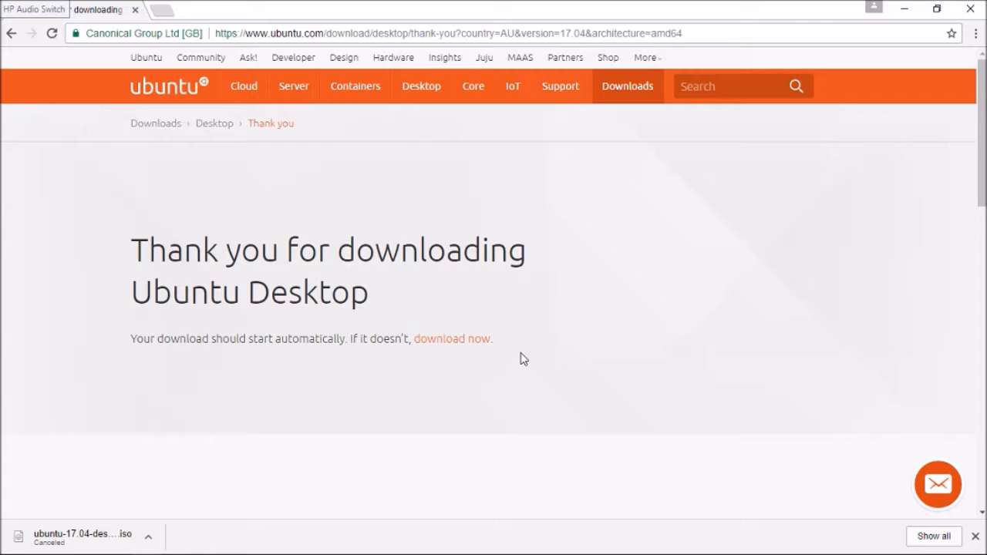
left_click(169, 546)
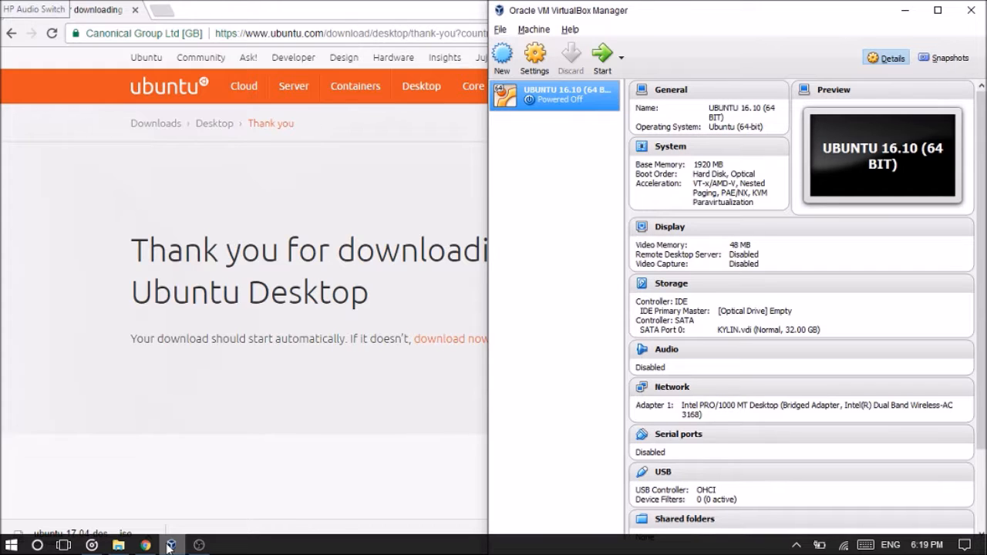
left_click(495, 74)
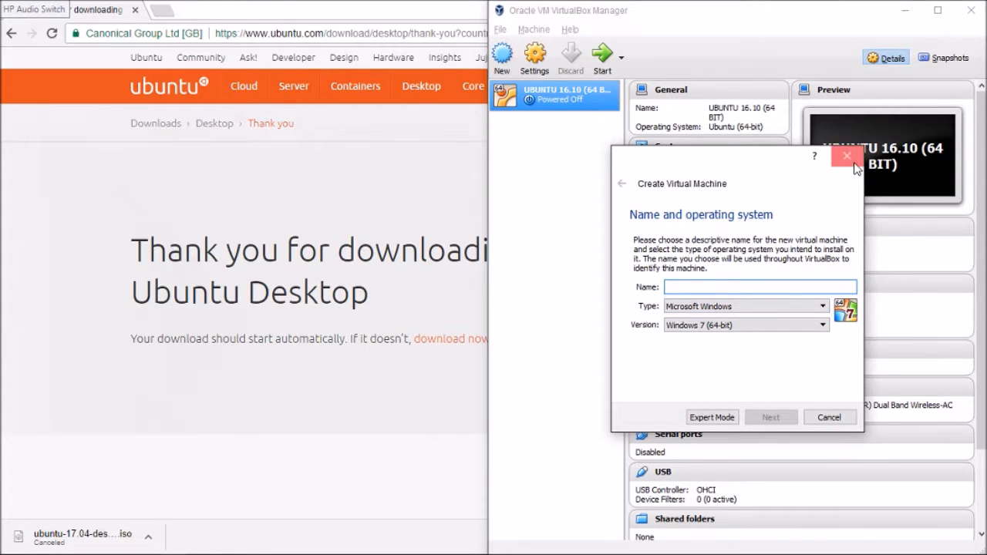
left_click(847, 157)
left_click(938, 10)
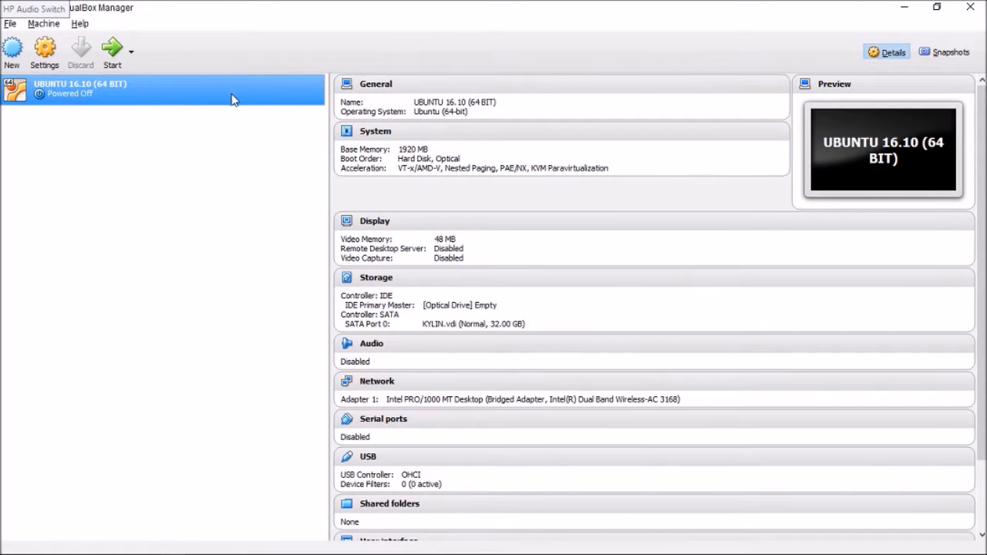
Begin creating a new virtual machine and name it TEST.
left_click(12, 51)
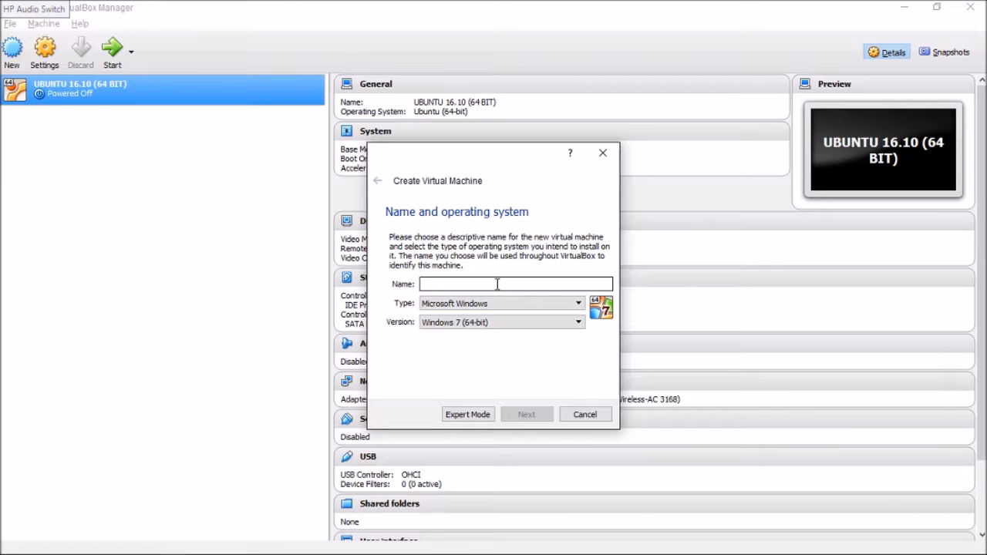
type("HACKING")
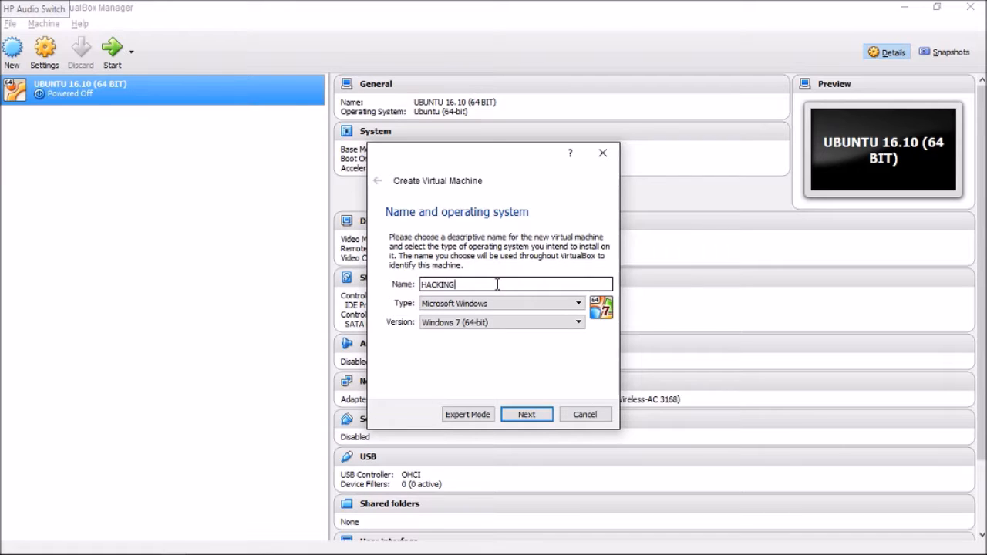
key("BackSpace")
key("BackSpace")
key("BackSpace")
key("BackSpace")
key("BackSpace")
key("BackSpace")
type("TEST")
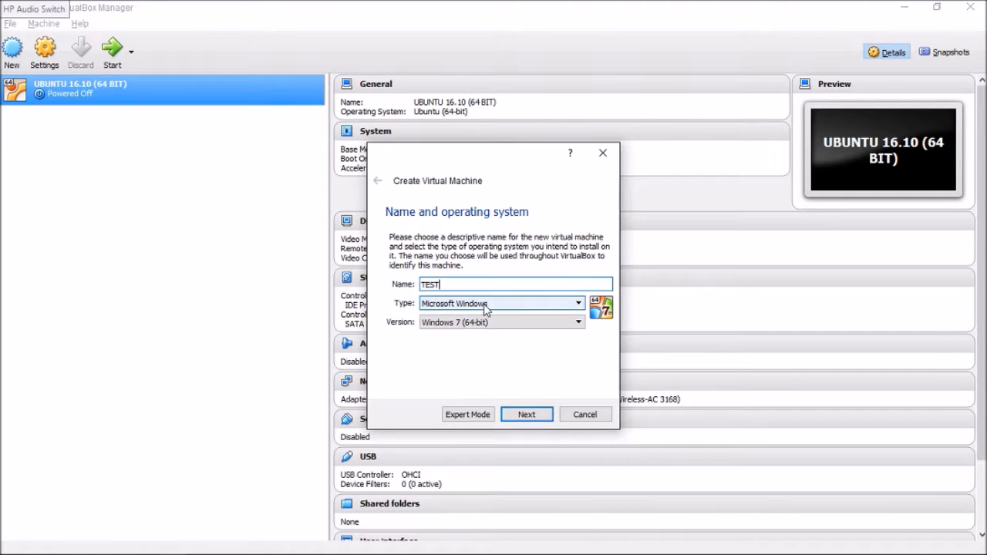
Set the new virtual machine's operating system type to Linux and open the list of versions.
left_click(486, 304)
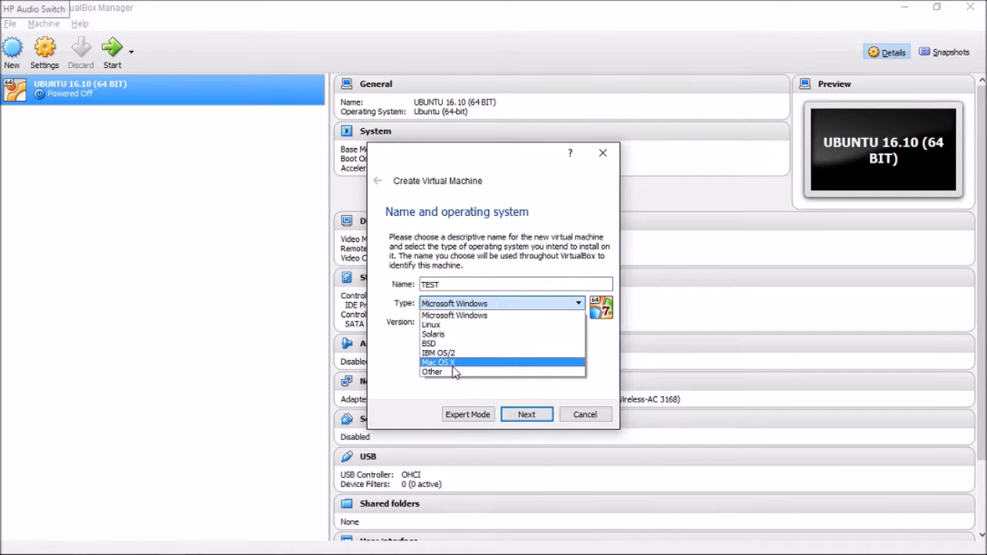
left_click(444, 326)
left_click(445, 330)
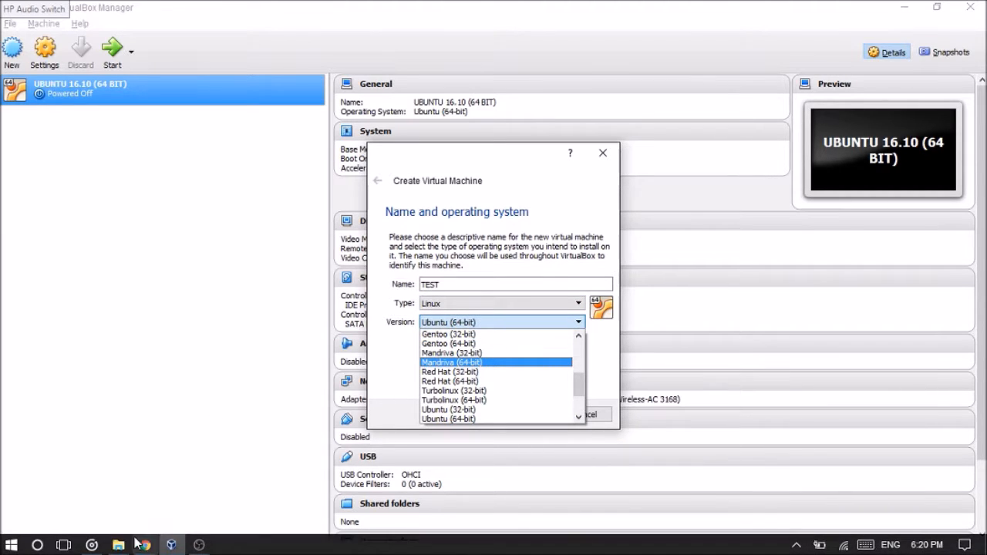
Switch to Chrome, look over the Ubuntu download page, and return to the virtual machine setup in VirtualBox.
left_click(142, 545)
scroll(386, 311, "down", 10)
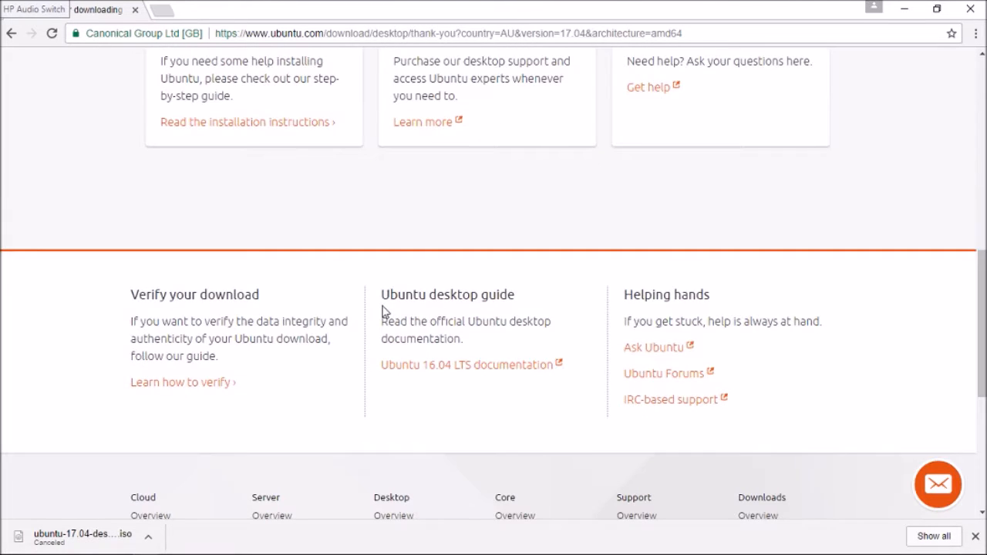
scroll(385, 311, "up", 10)
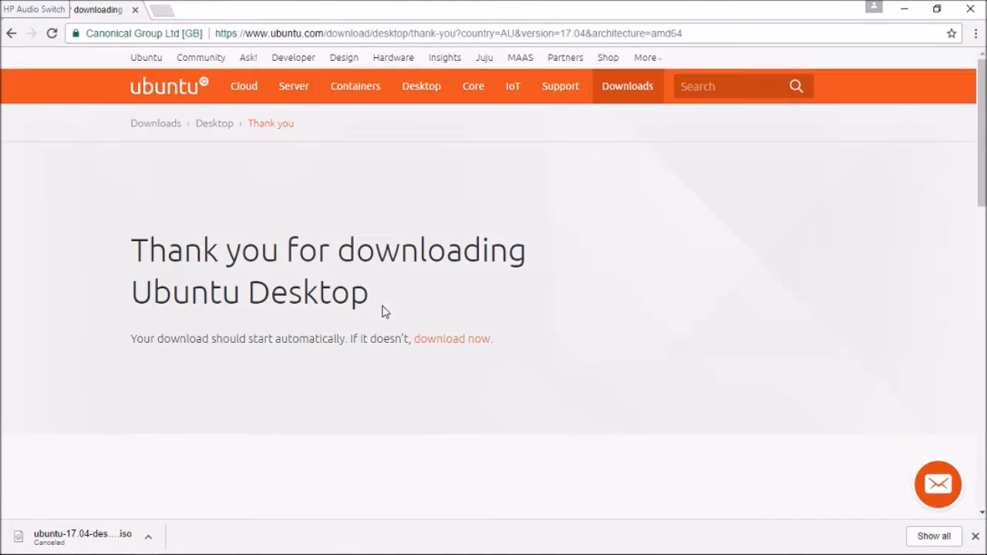
left_click(900, 7)
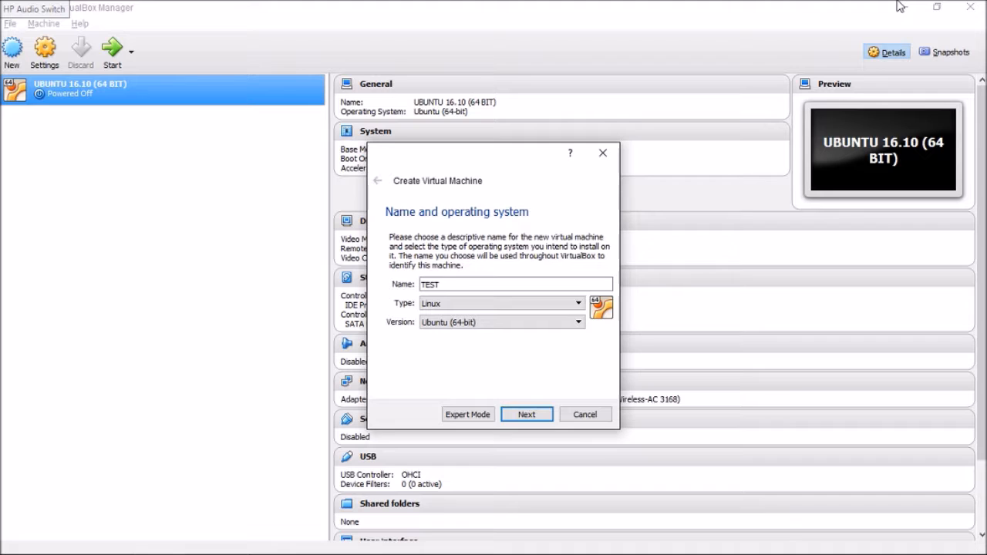
Look through the Linux versions, keep Ubuntu (64-bit) for the new virtual machine, and continue to the memory size.
left_click(544, 330)
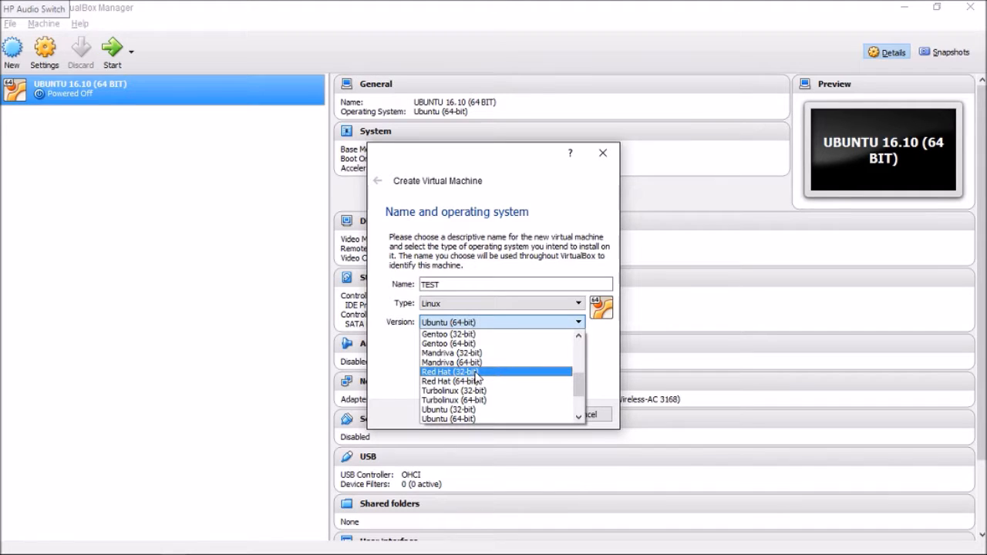
scroll(477, 378, "up", 4)
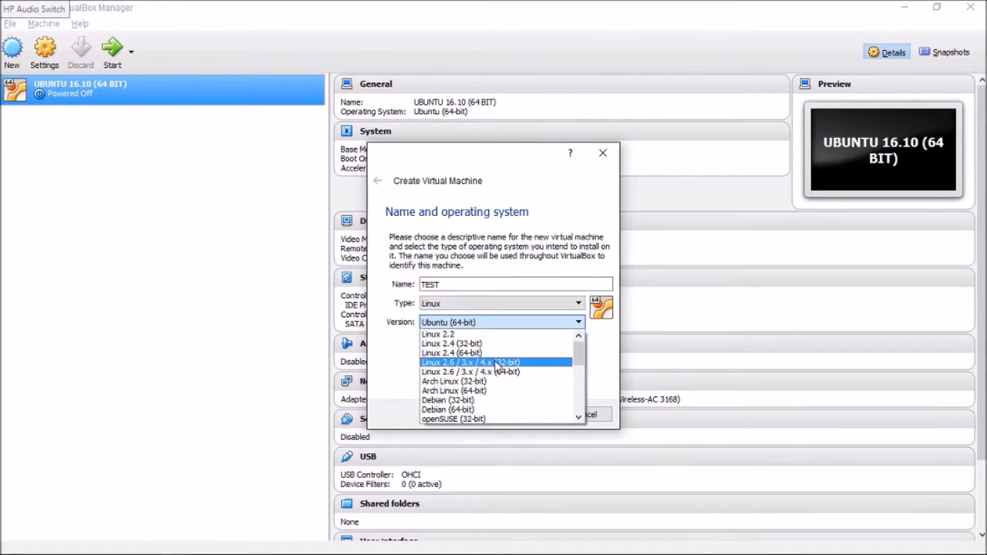
scroll(480, 389, "down", 6)
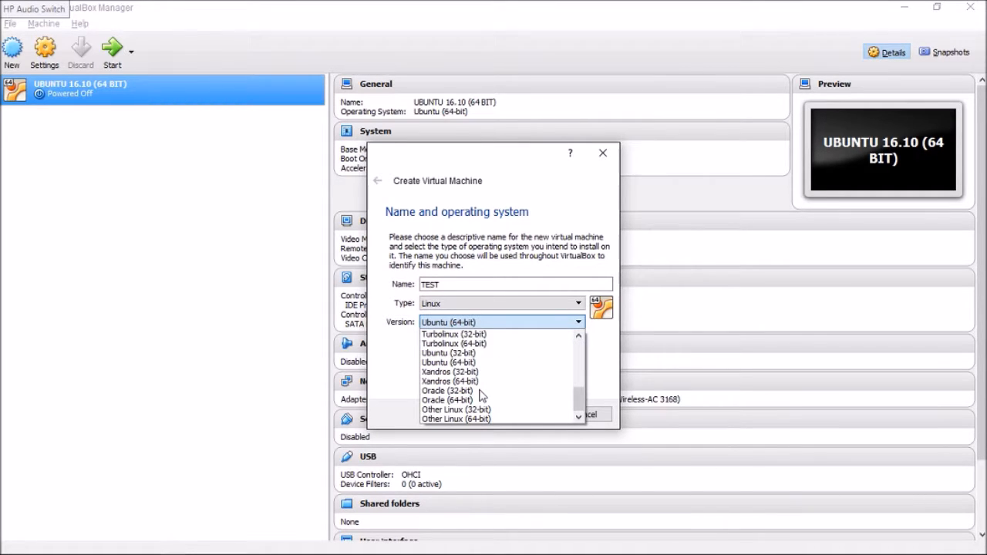
scroll(464, 373, "up", 6)
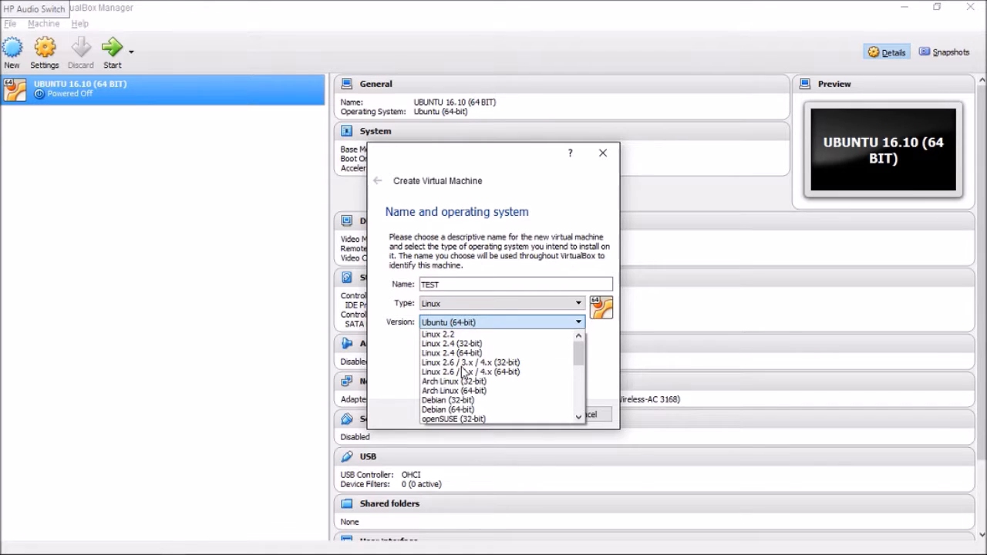
left_click_drag(584, 361, 585, 406)
left_click(487, 376)
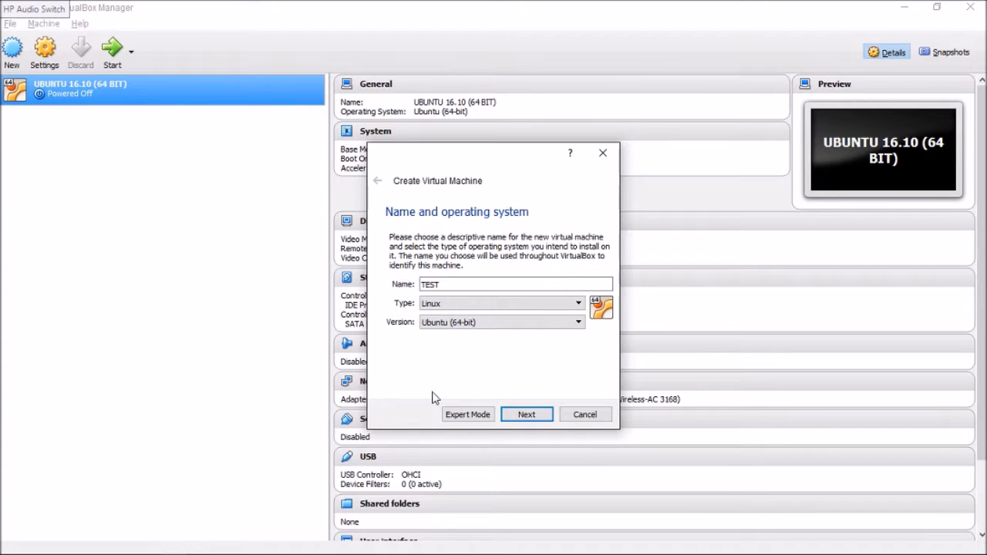
left_click(526, 414)
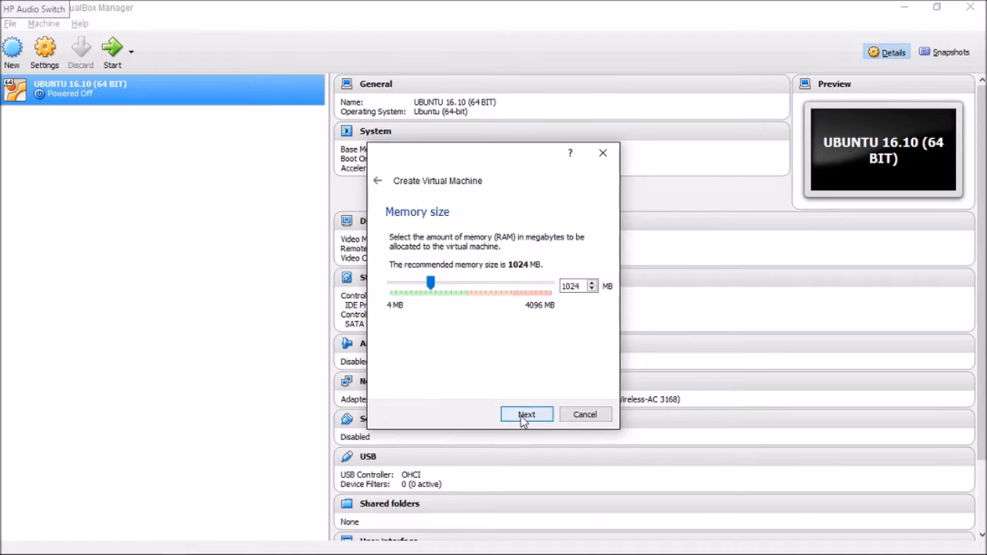
Allocate 1408 MB of memory to the new virtual machine and continue to the hard disk options.
left_click(458, 287)
left_click(459, 288)
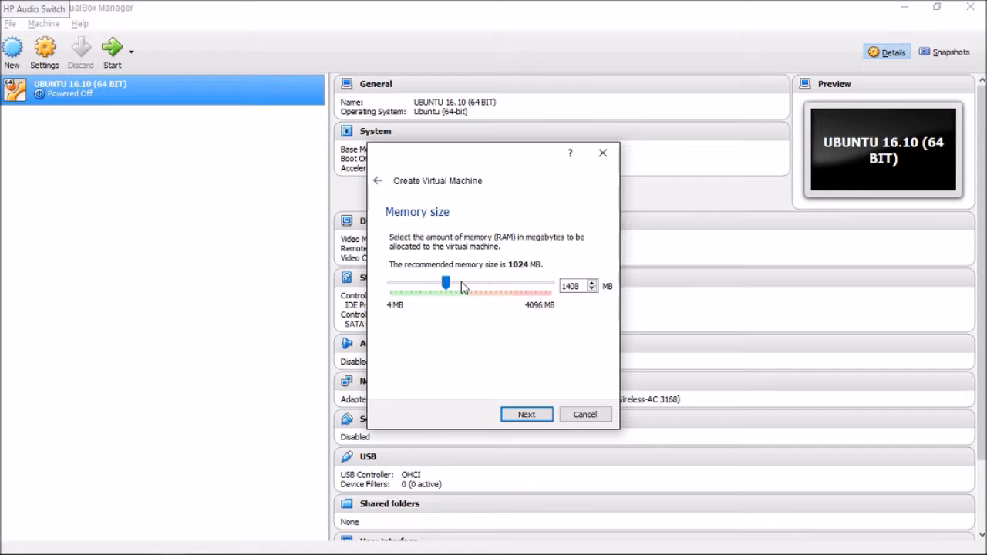
left_click(547, 415)
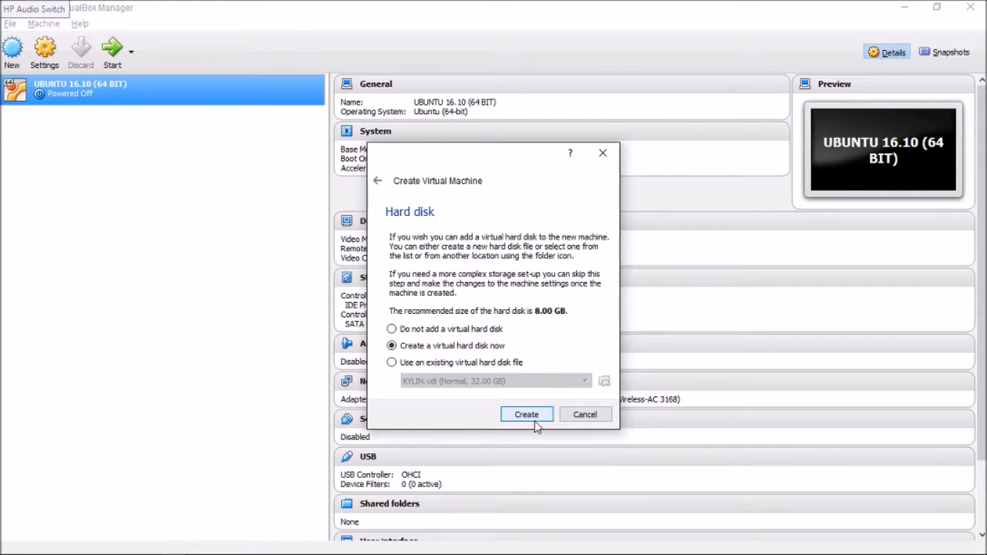
Create a dynamically allocated 16.00 GB VDI virtual hard disk named TEST for the new machine.
left_click(535, 422)
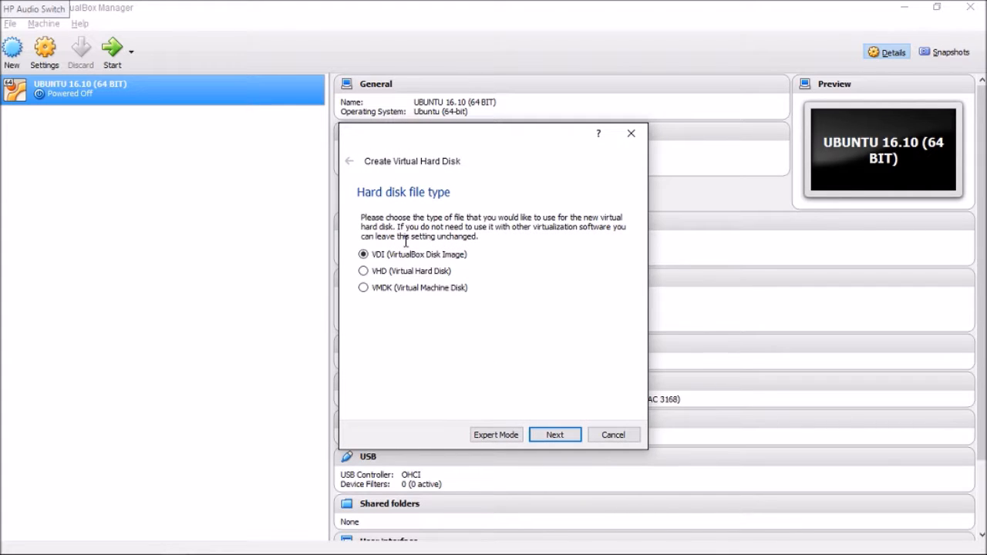
left_click(556, 438)
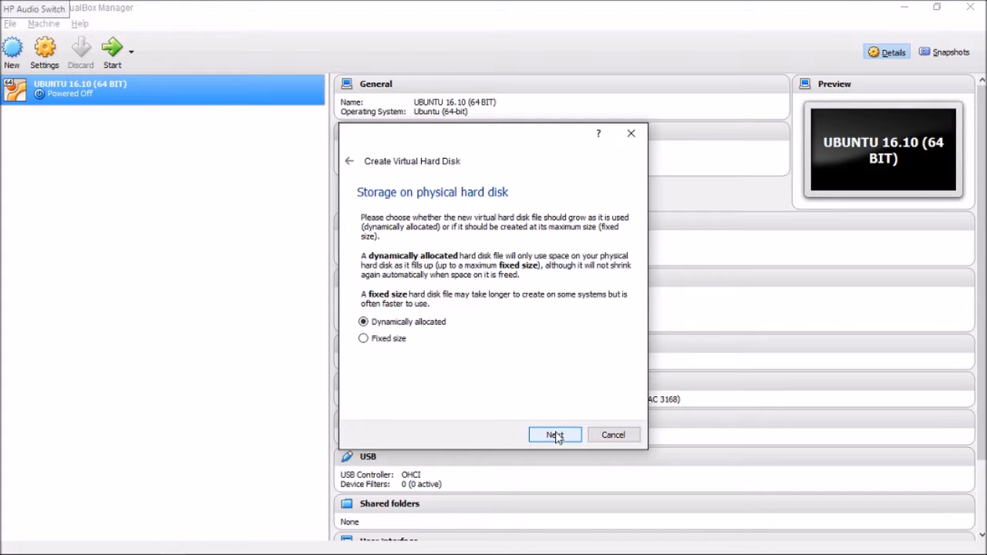
left_click(556, 435)
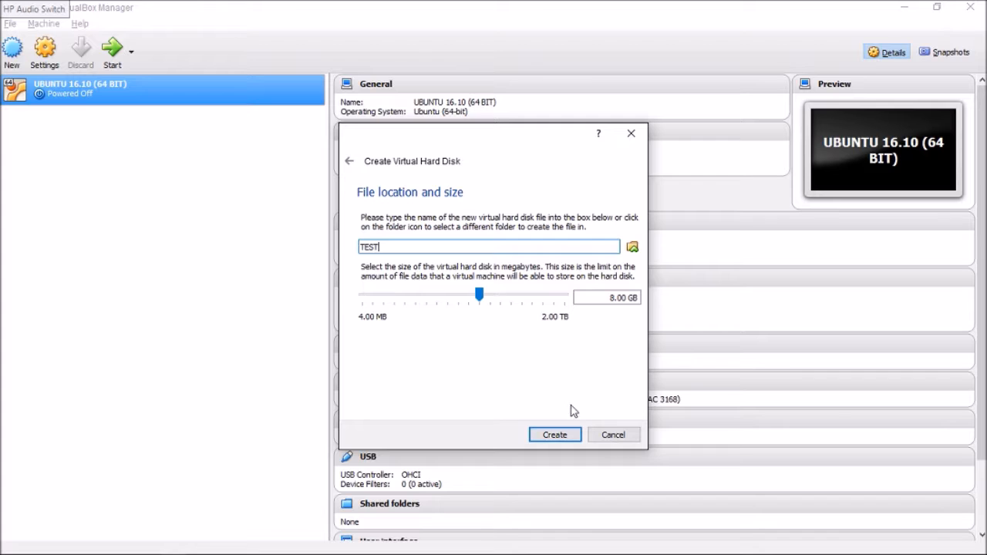
left_click(502, 295)
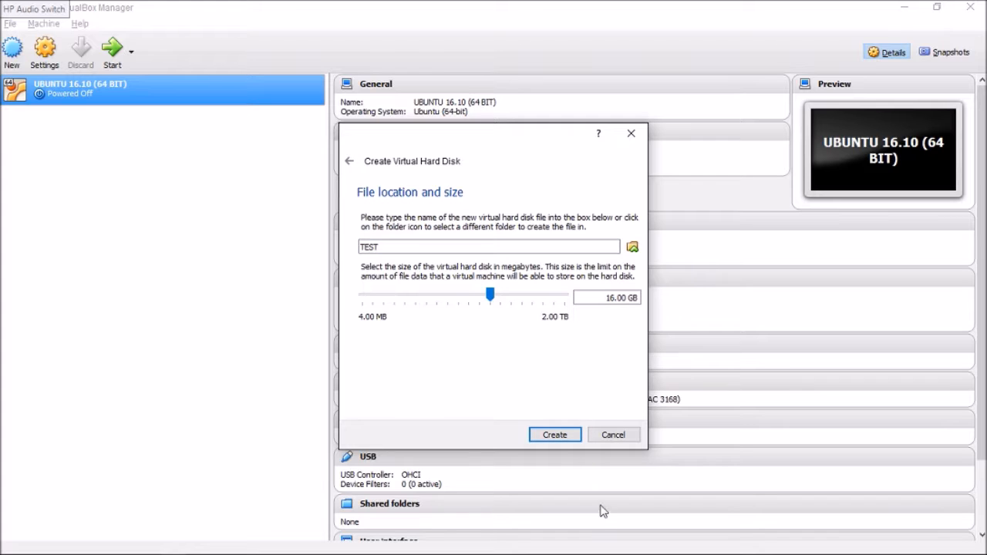
left_click(563, 436)
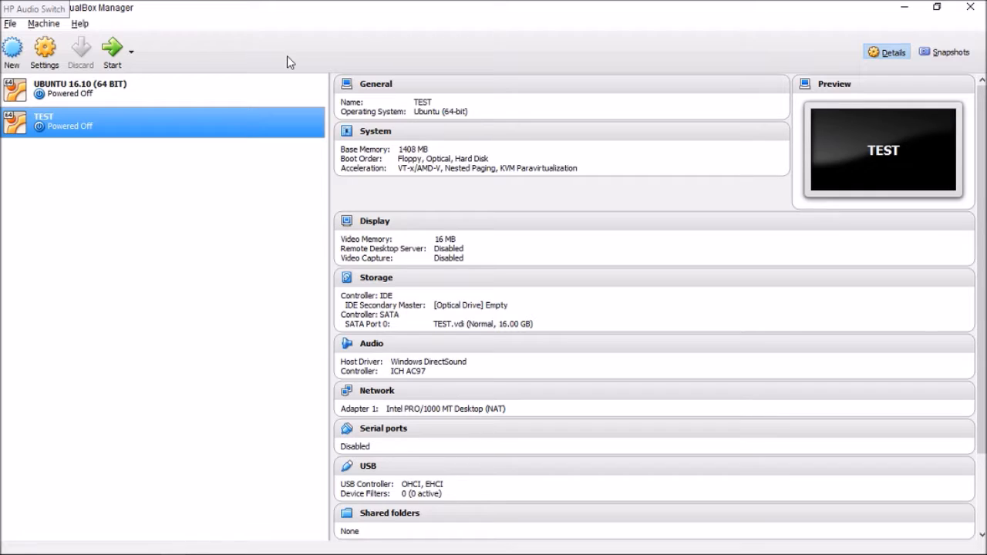
Open the TEST machine's settings and enable PAE/NX for its processor.
right_click(147, 115)
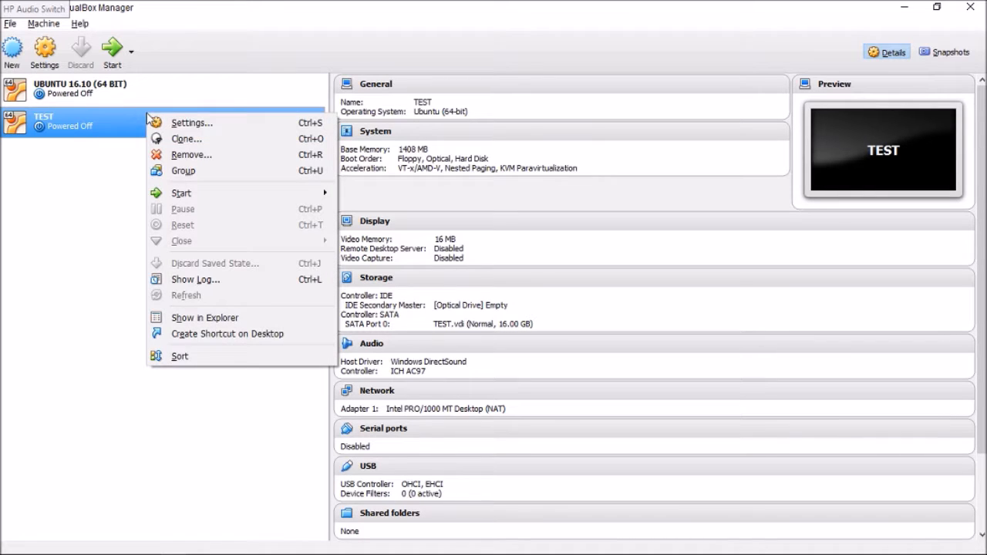
left_click(215, 128)
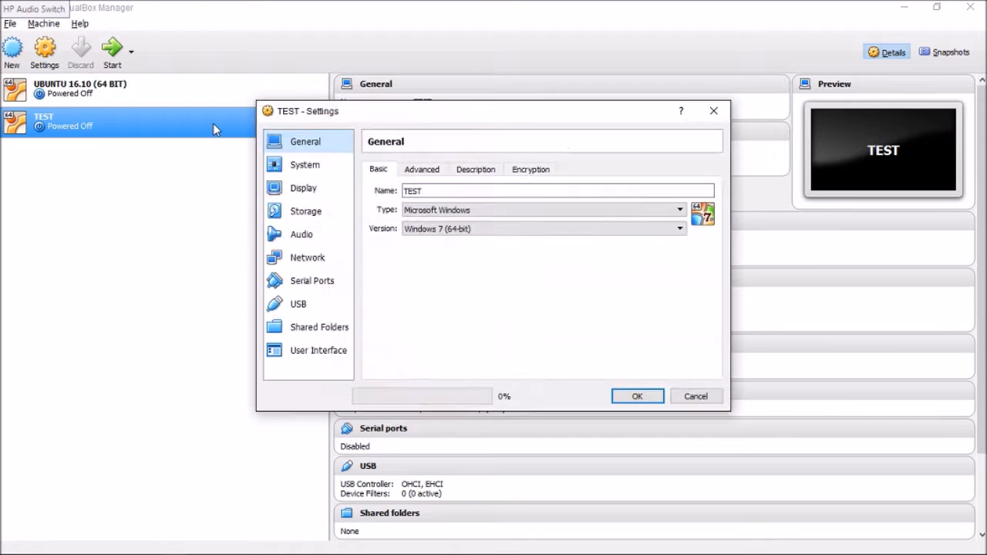
left_click(324, 169)
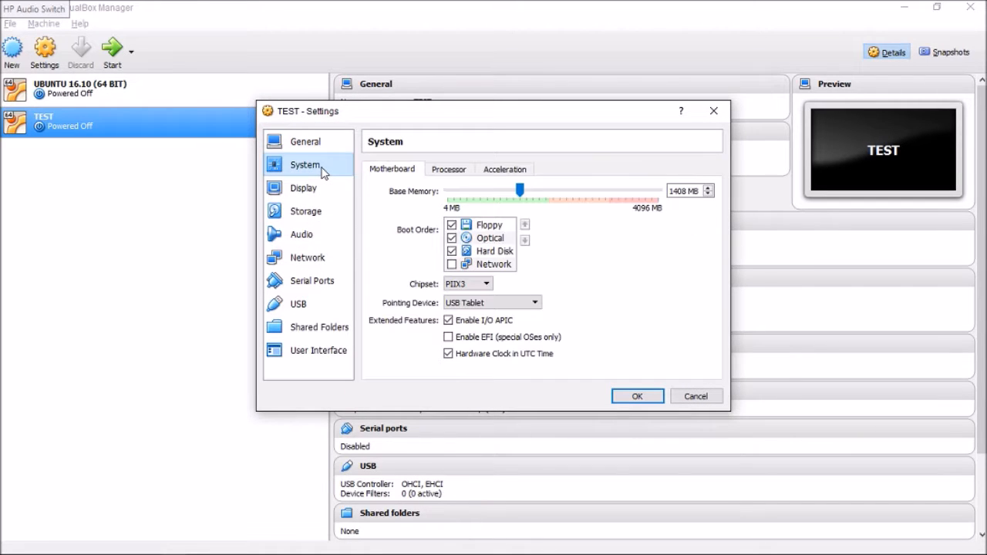
left_click(448, 168)
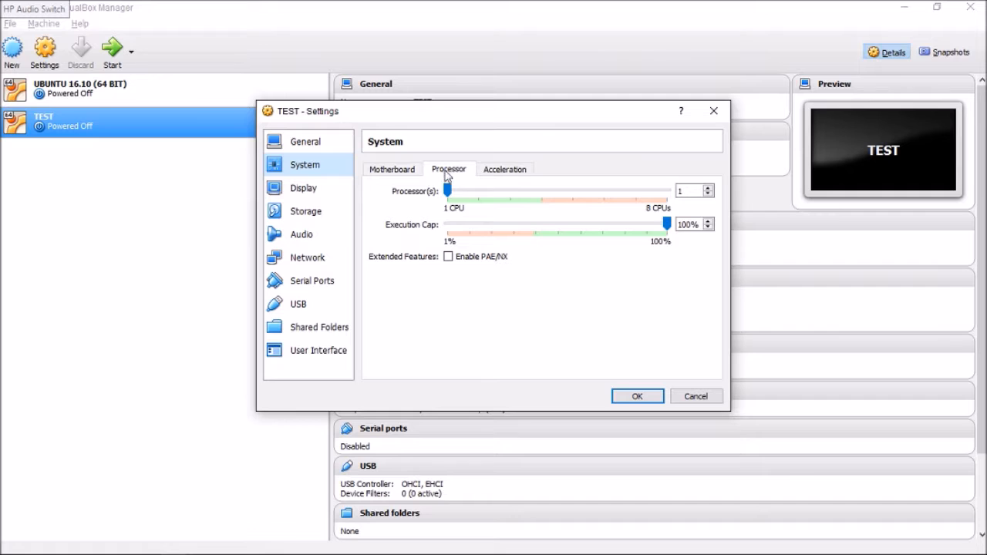
left_click(449, 257)
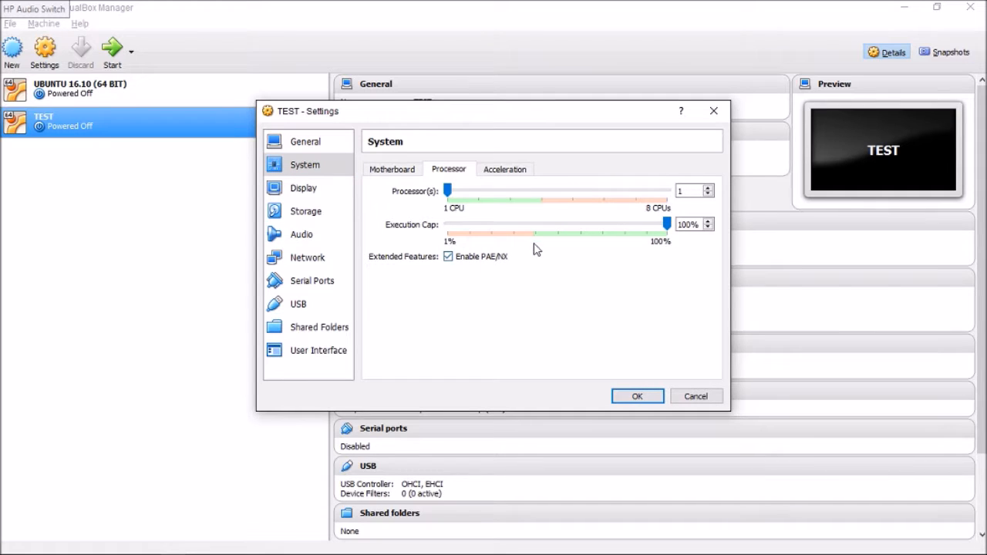
Check the TEST machine's acceleration options and the Optical and Floppy entries in its motherboard boot order.
left_click(508, 171)
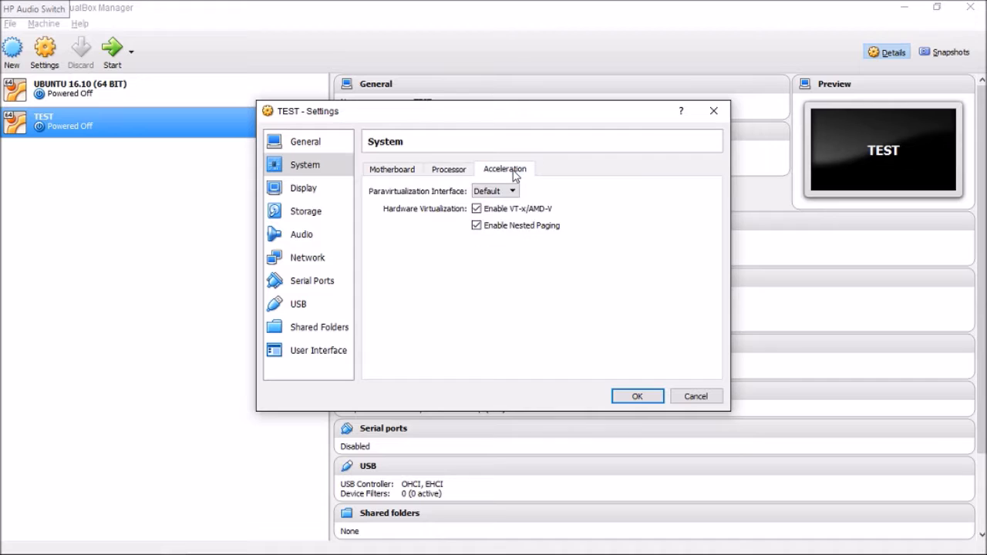
left_click(393, 171)
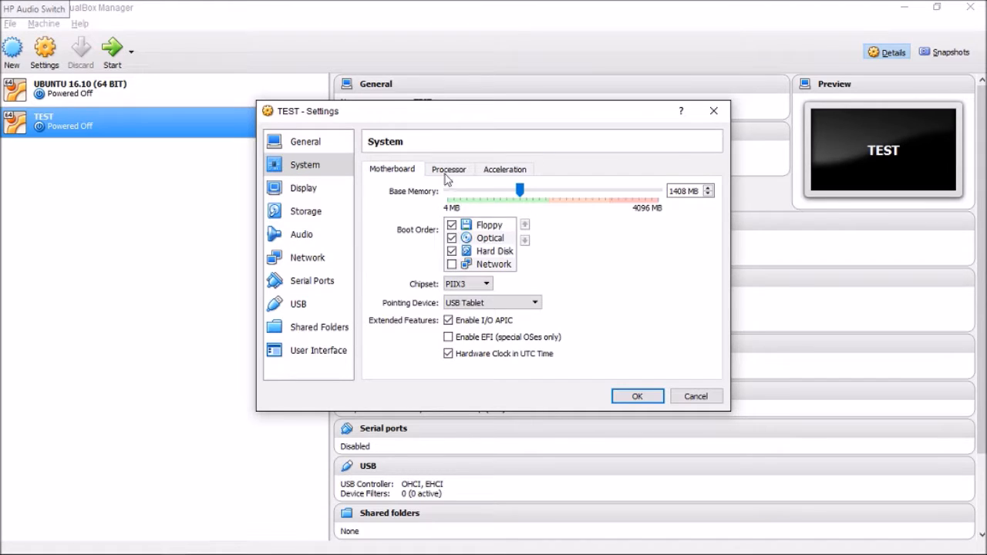
left_click(452, 238)
left_click(457, 226)
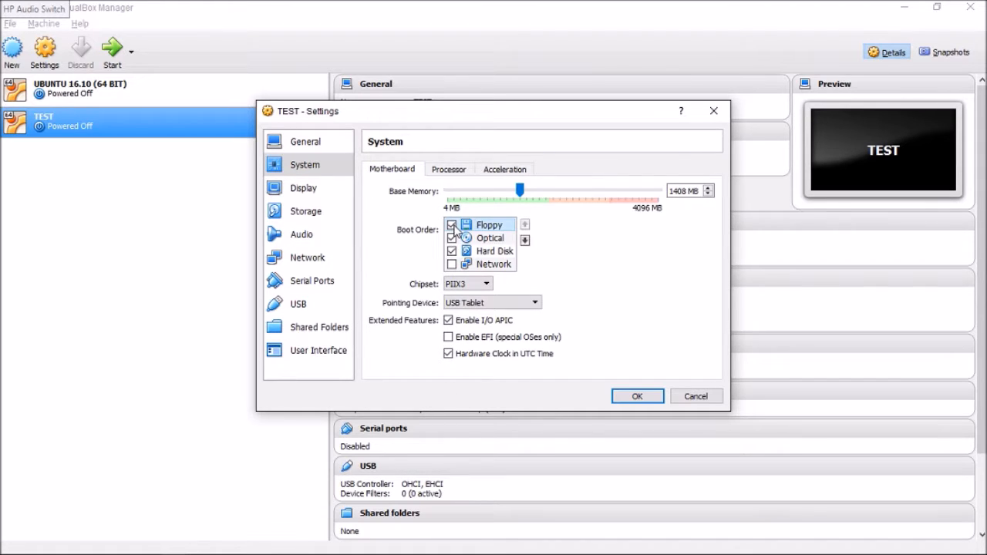
Remove the empty optical drive from the IDE controller in the TEST machine's storage settings.
left_click(319, 218)
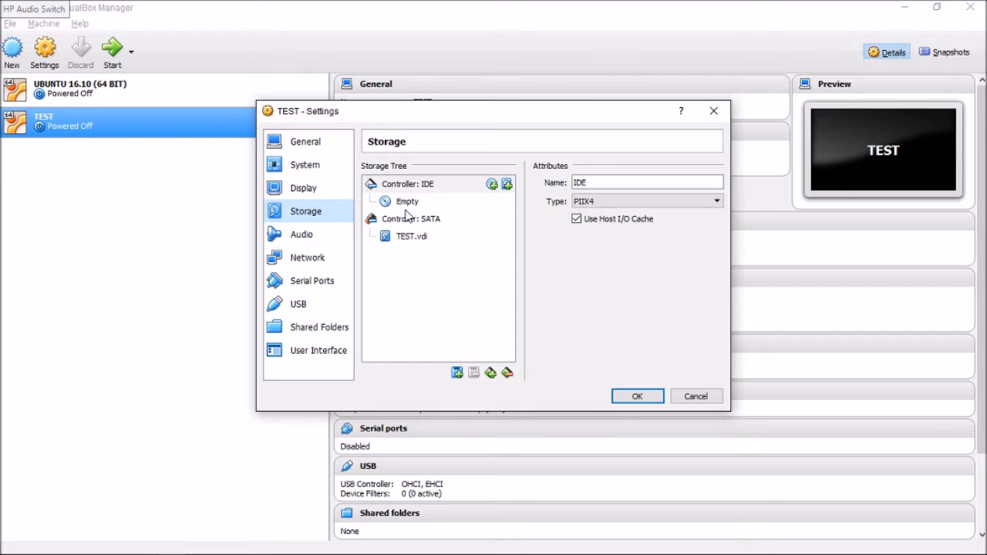
right_click(406, 205)
left_click(474, 215)
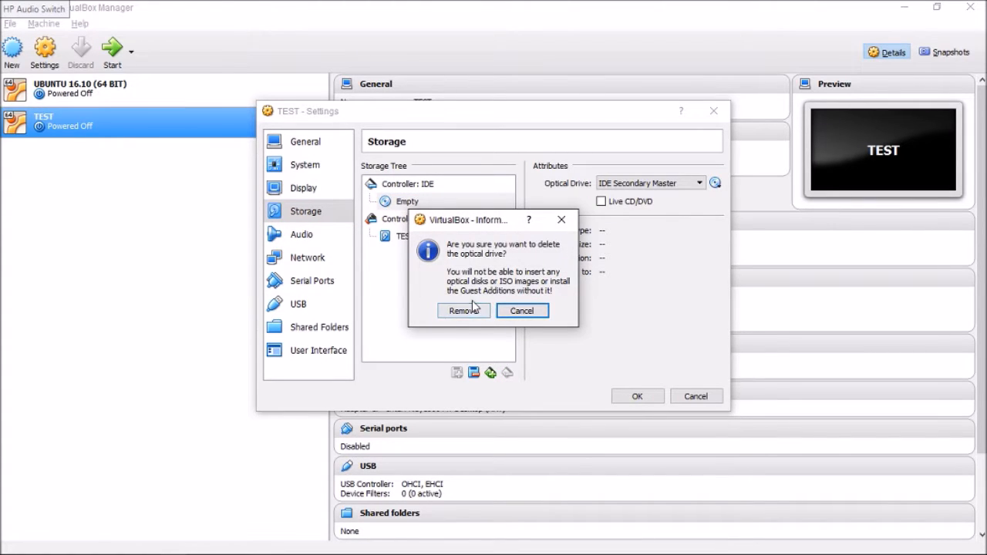
left_click(473, 311)
Add an optical drive with ubuntu-16.10-desktop-amd64.iso from Sharing Folder to the IDE controller and save the settings.
left_click(492, 184)
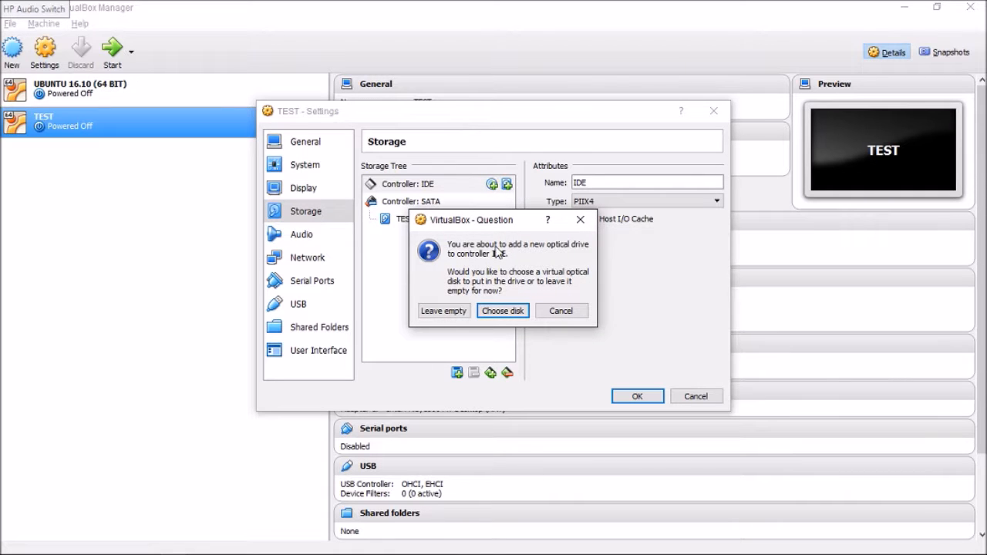
left_click(502, 314)
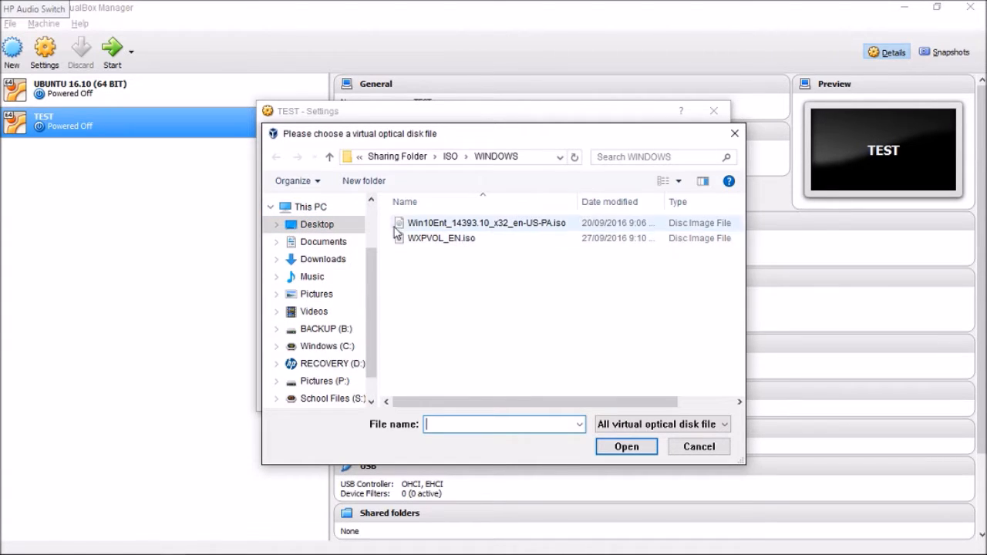
left_click(330, 157)
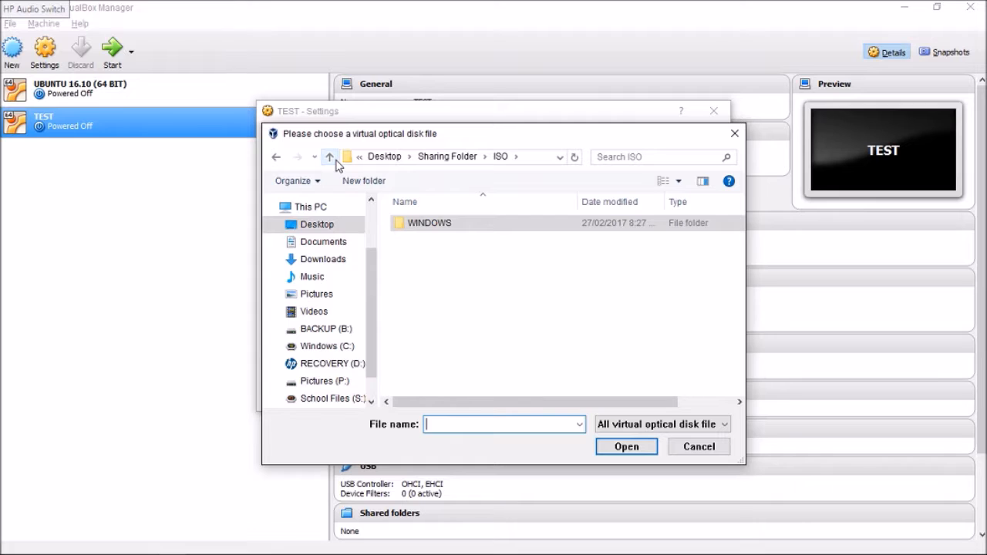
left_click(330, 157)
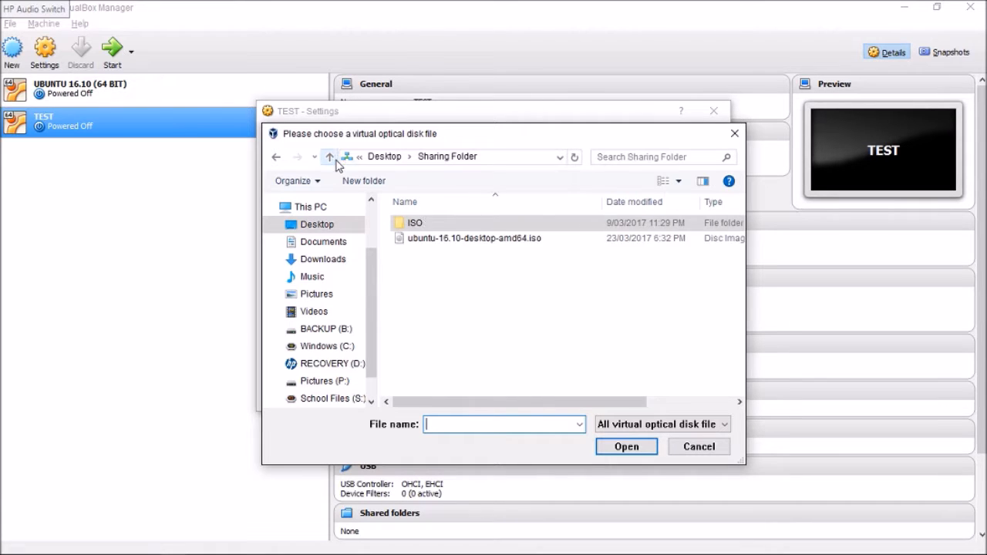
left_click(449, 238)
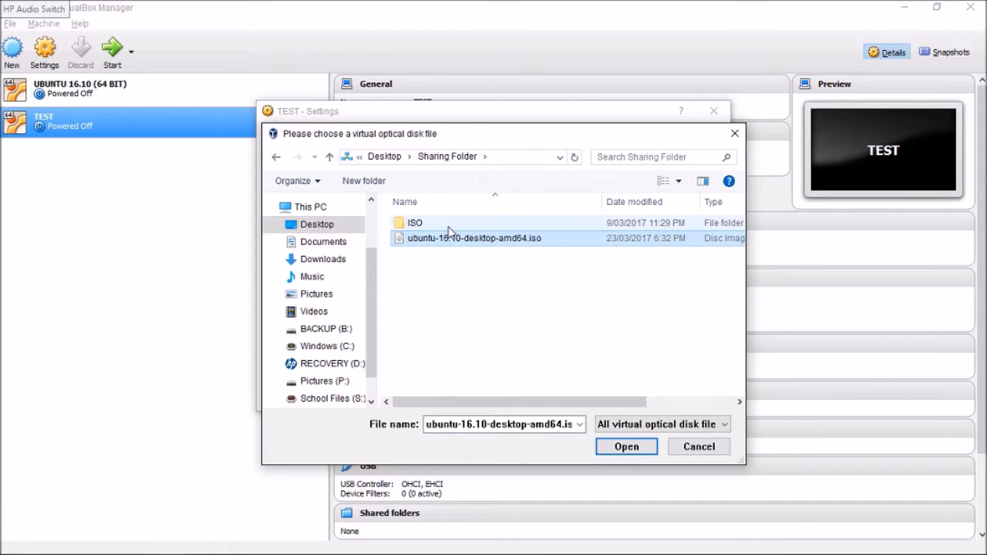
left_click(629, 452)
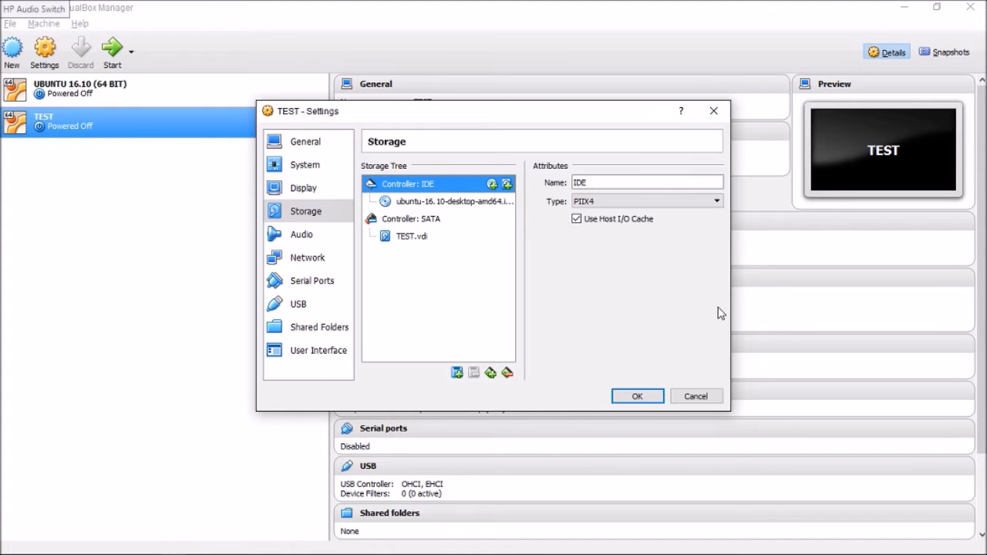
left_click(654, 395)
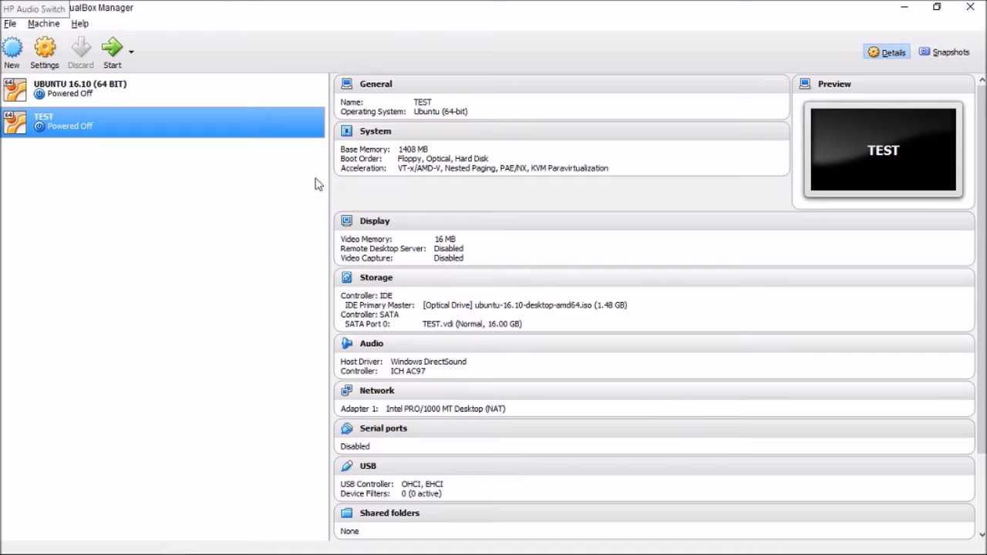
Start the TEST virtual machine, dismiss the keyboard capture notice, and maximize the machine's window.
left_click(112, 54)
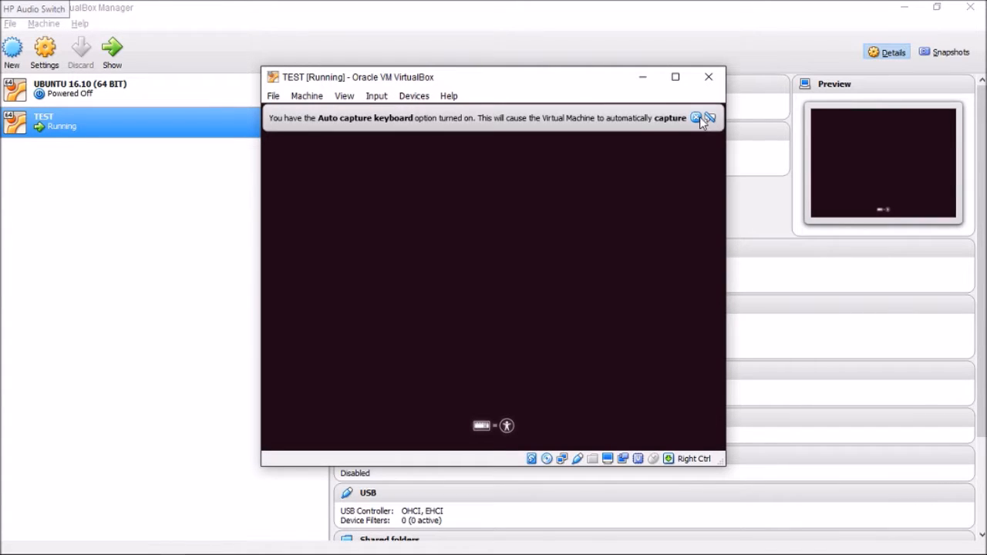
left_click(696, 117)
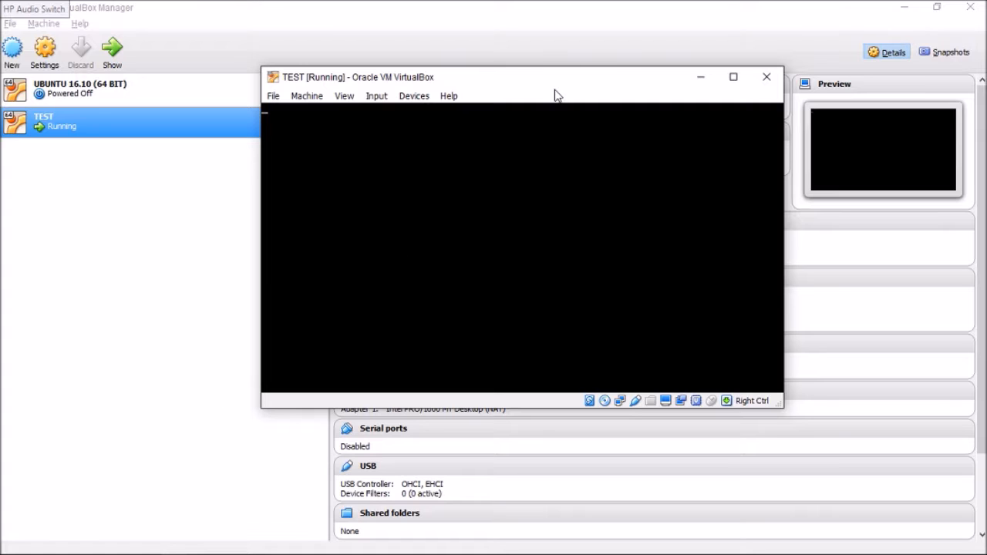
mouse_move(569, 82)
left_mouse_down()
mouse_move(516, 93)
mouse_move(569, 91)
left_mouse_up()
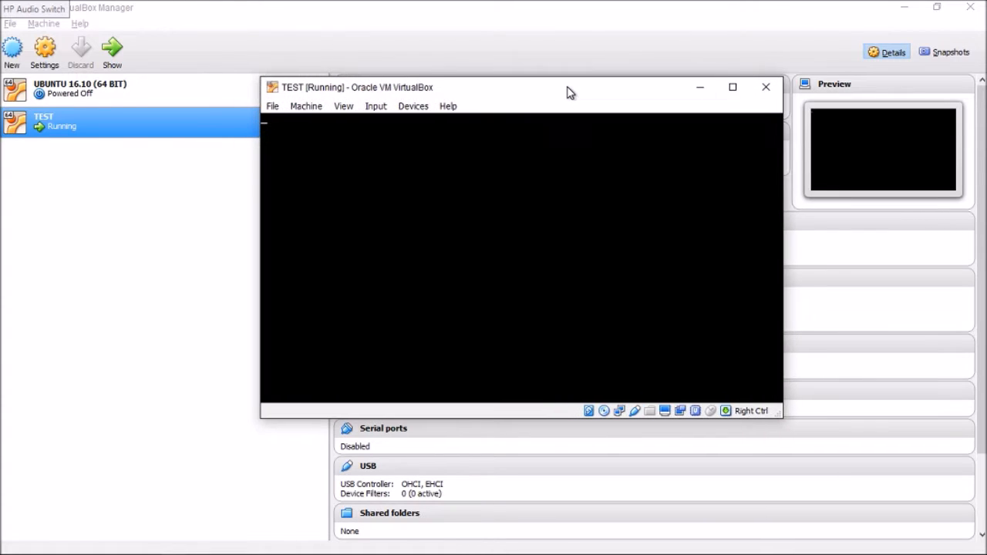
left_click(733, 87)
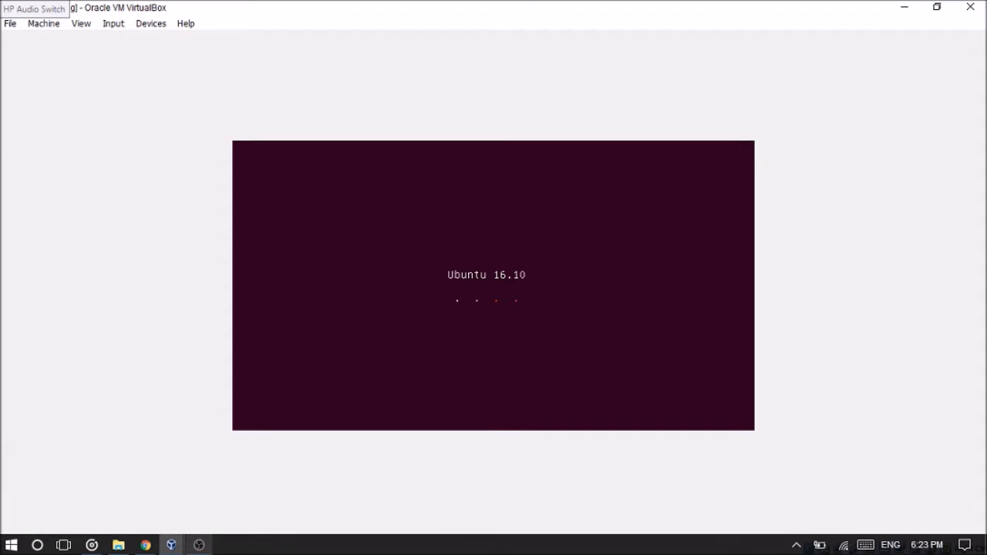
left_click(794, 545)
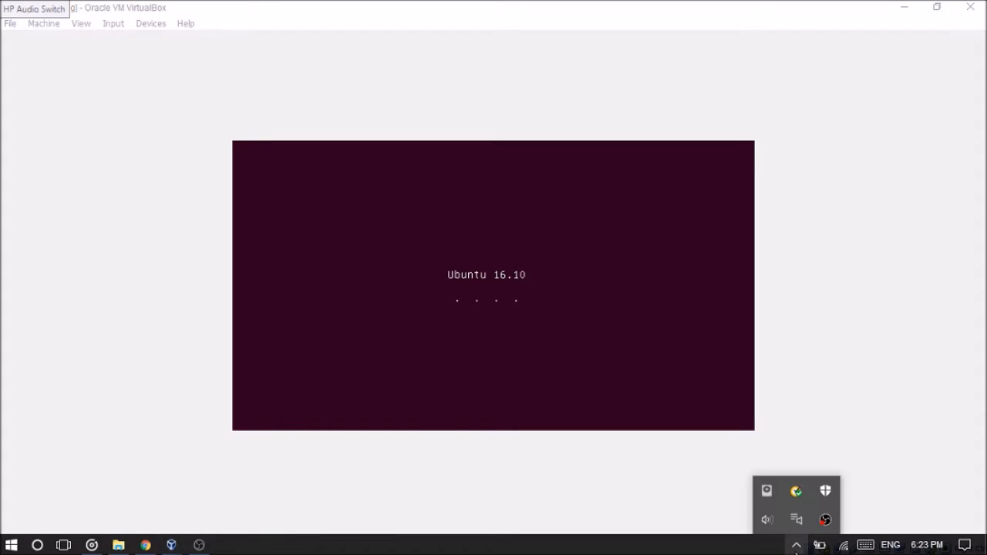
right_click(826, 522)
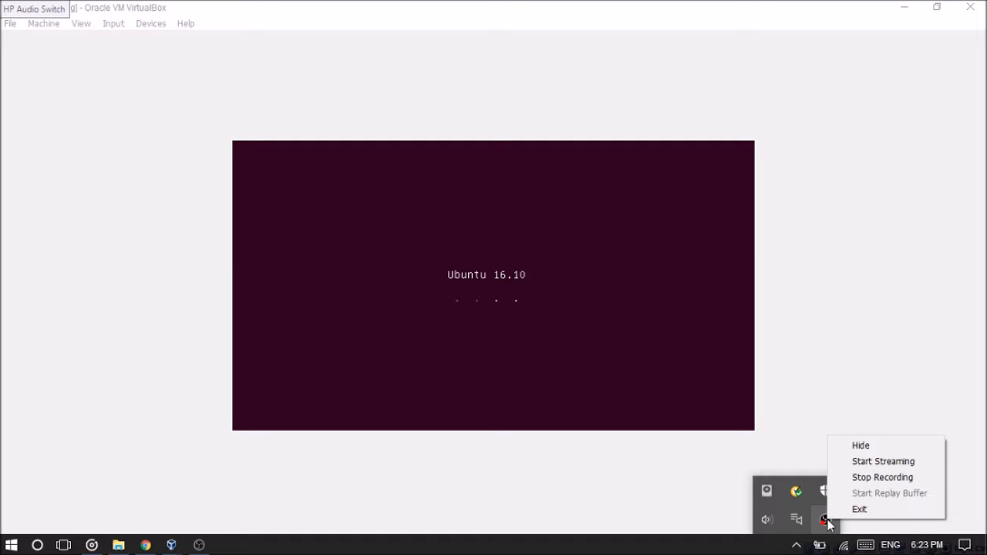
left_click(872, 478)
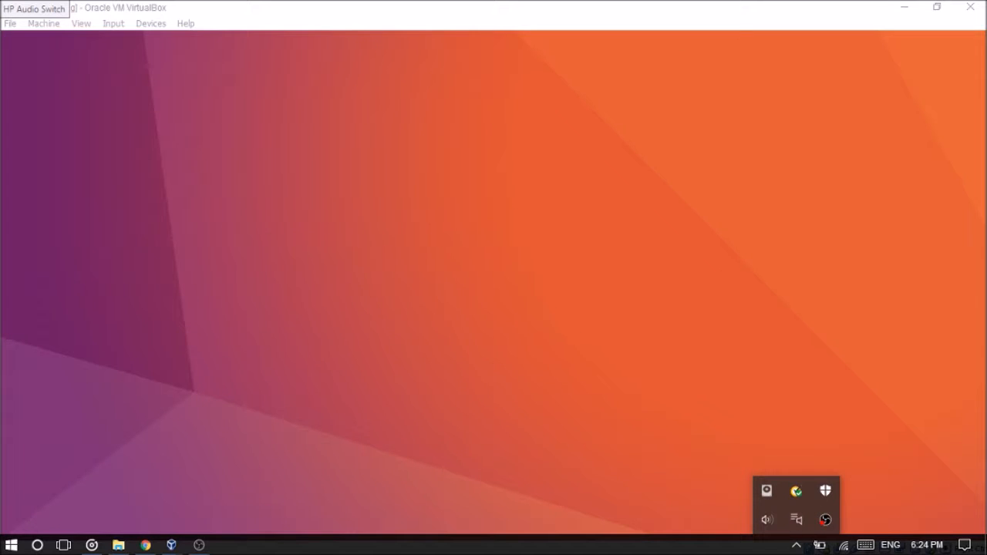
left_click(255, 4)
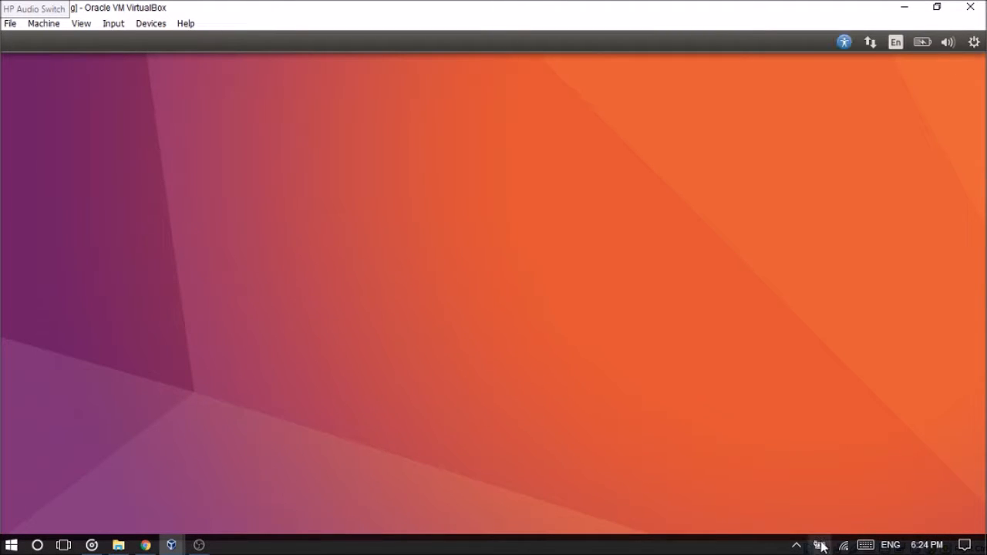
left_click(822, 546)
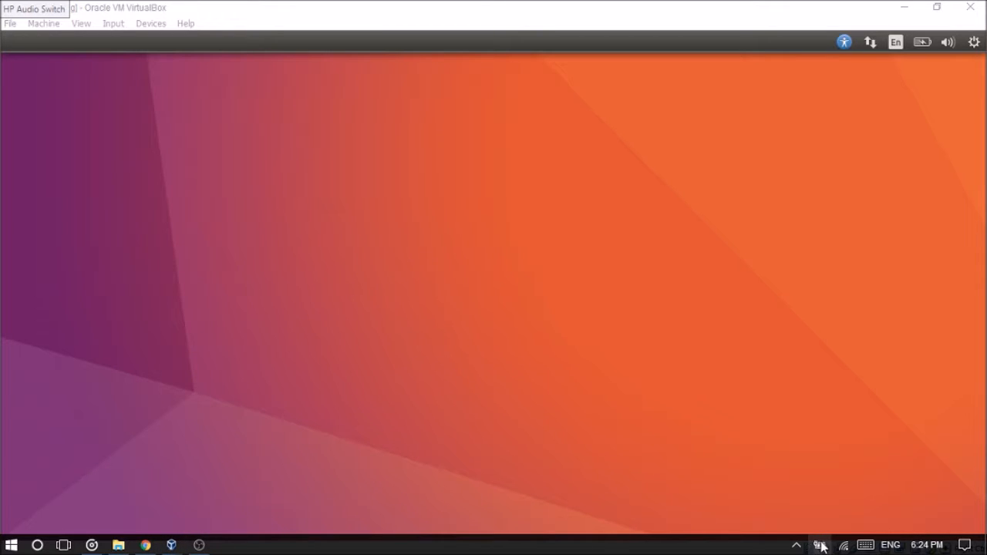
left_click(822, 546)
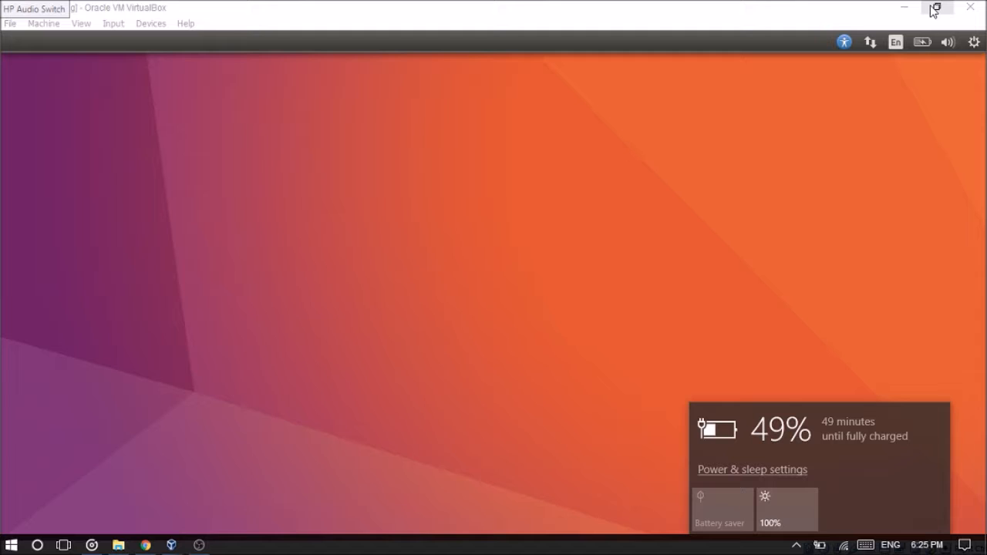
left_click(917, 44)
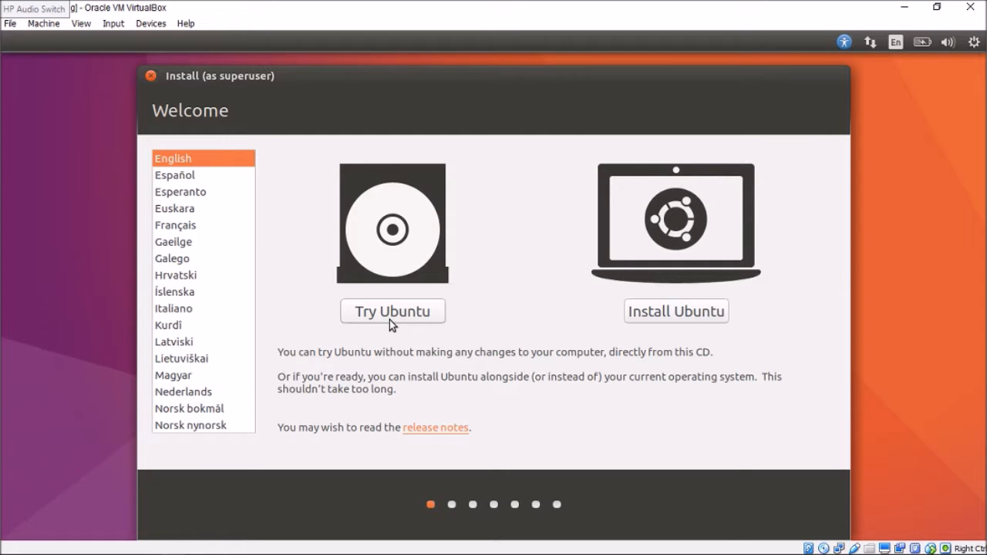
Start the Ubuntu installation in English and check the guest's network connection options and battery indicator.
left_click(638, 317)
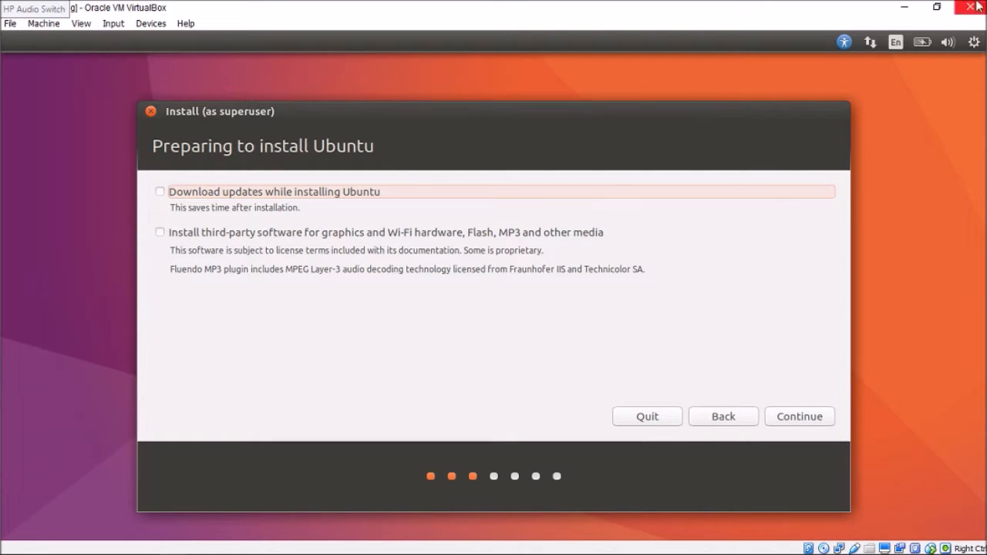
left_click(868, 43)
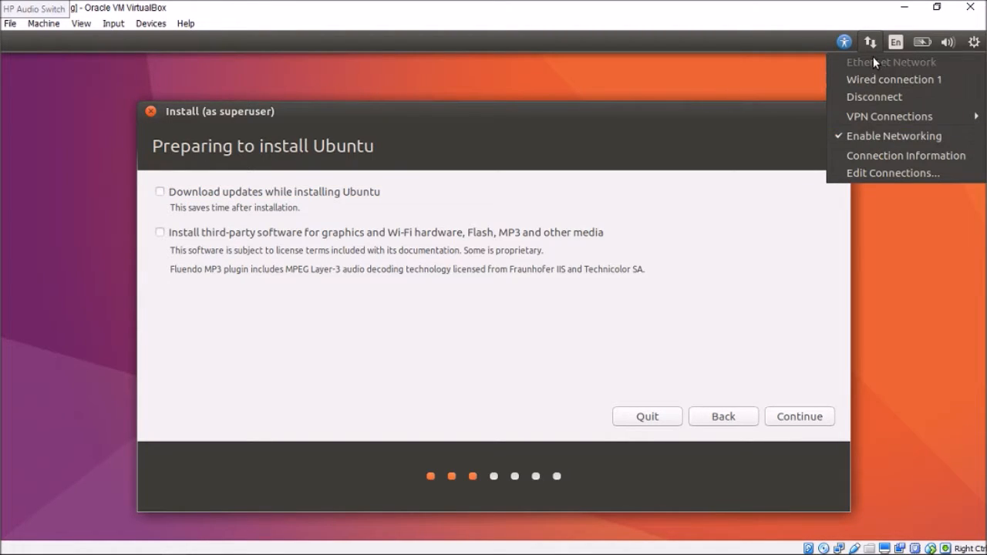
left_click(874, 135)
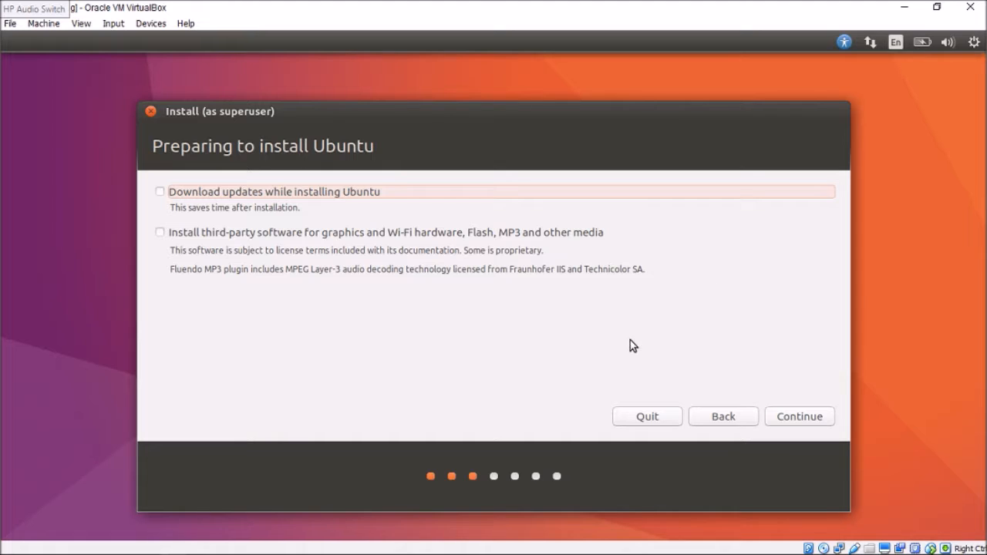
left_click(924, 42)
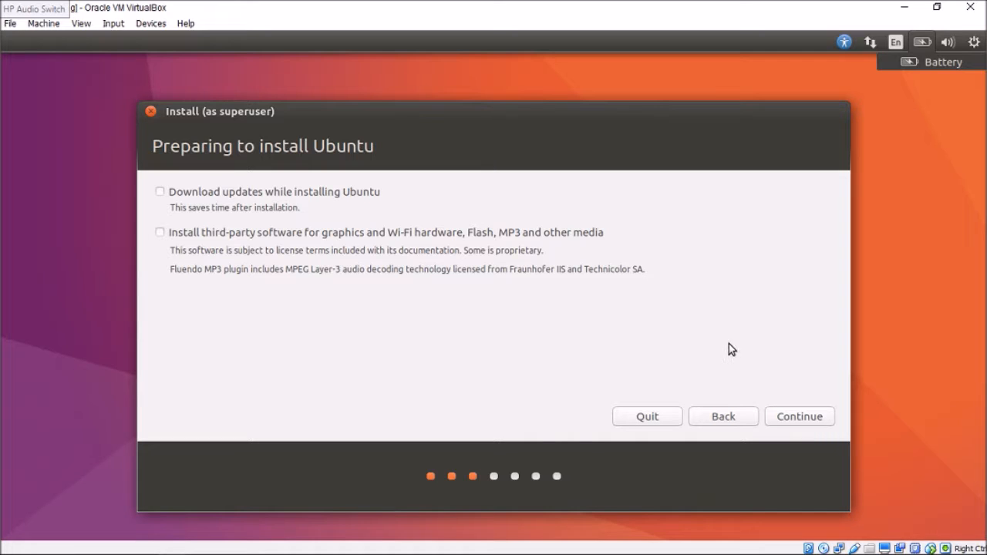
left_click(943, 179)
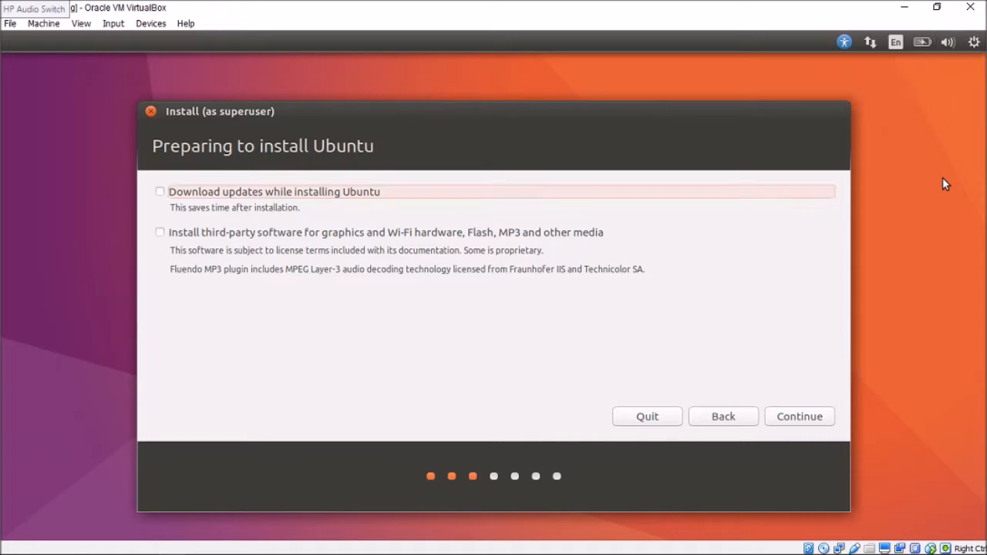
left_click(924, 43)
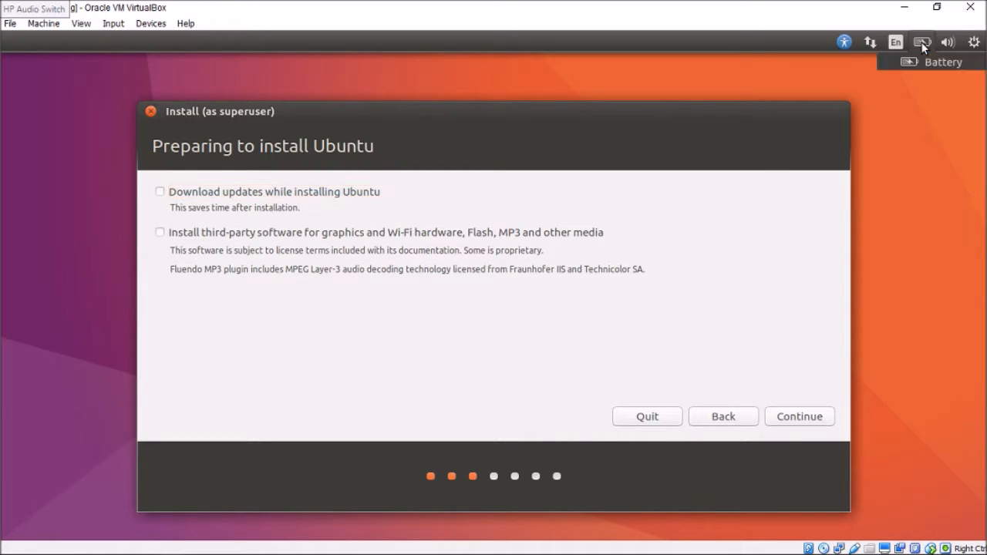
left_click(924, 43)
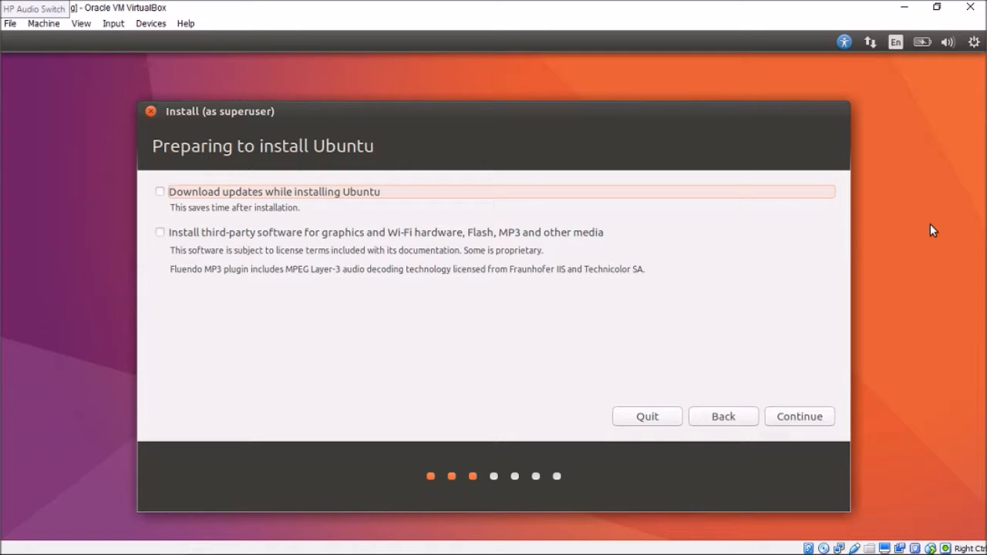
Continue without downloading updates or third-party software, and highlight the statement about detected operating systems.
left_click(789, 423)
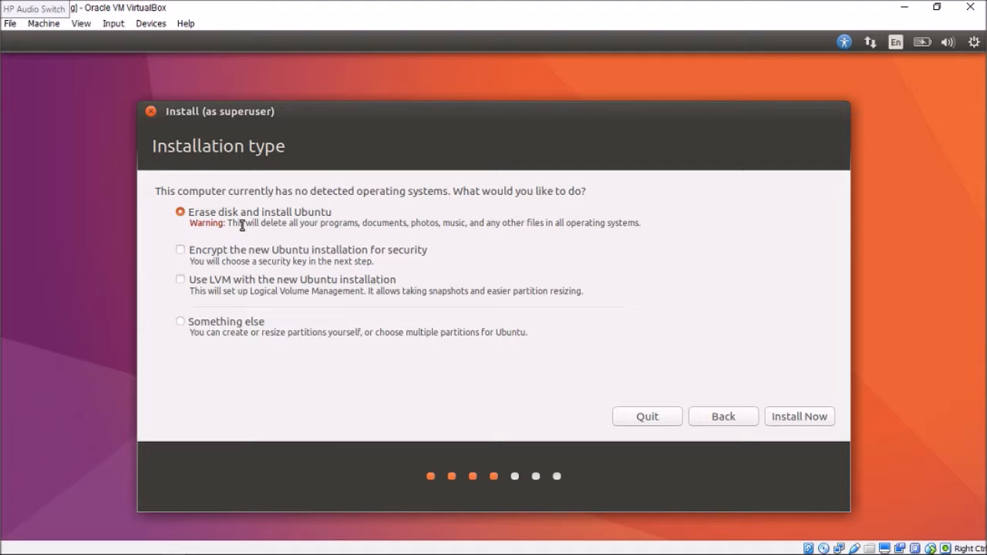
left_click_drag(167, 191, 448, 202)
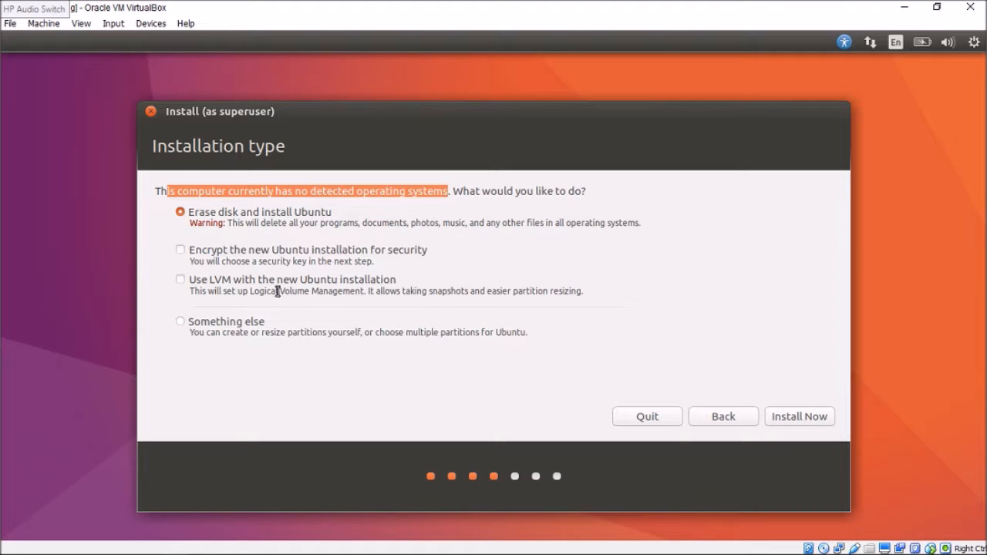
Try encryption and the Something else partitioning option, return to the installation types, and deselect both encryption and LVM.
left_click(586, 248)
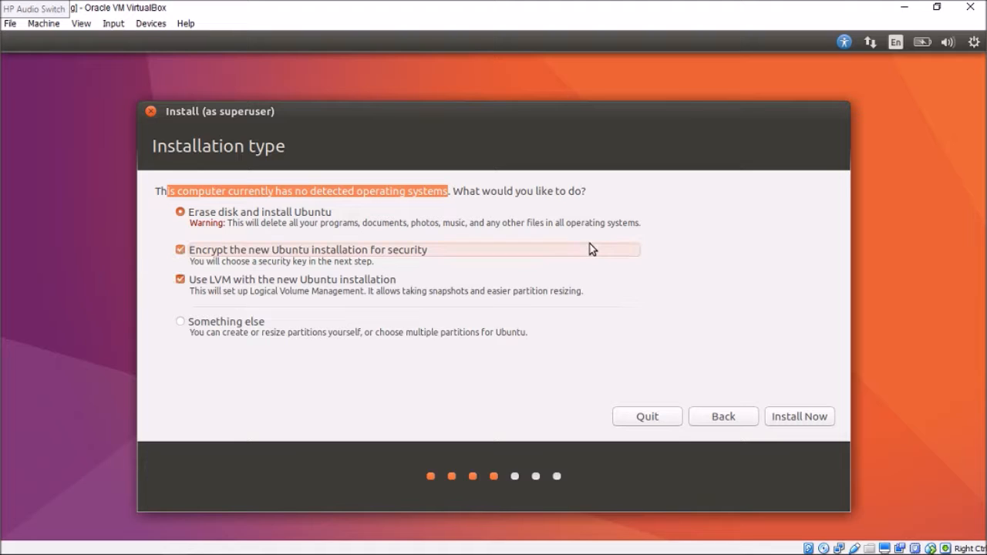
left_click(237, 321)
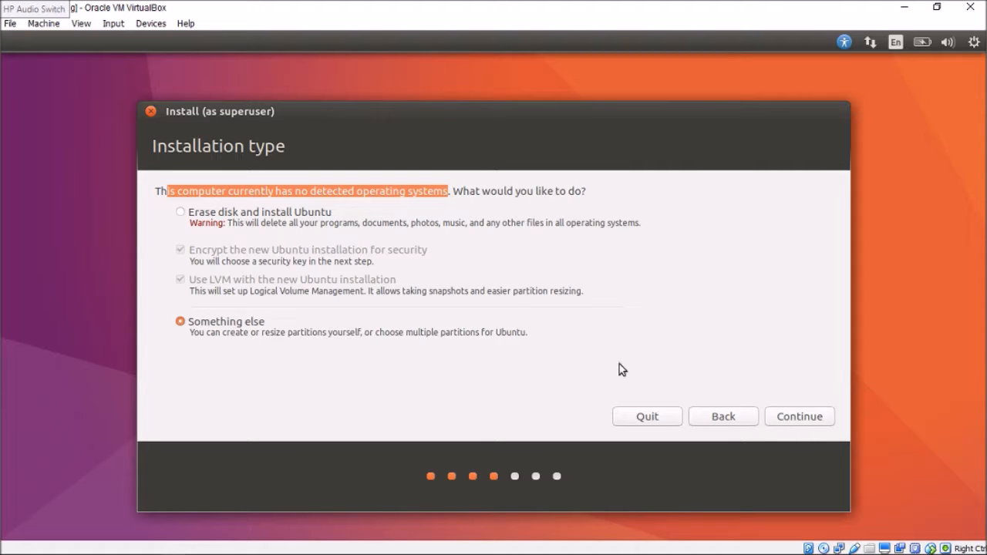
left_click(776, 418)
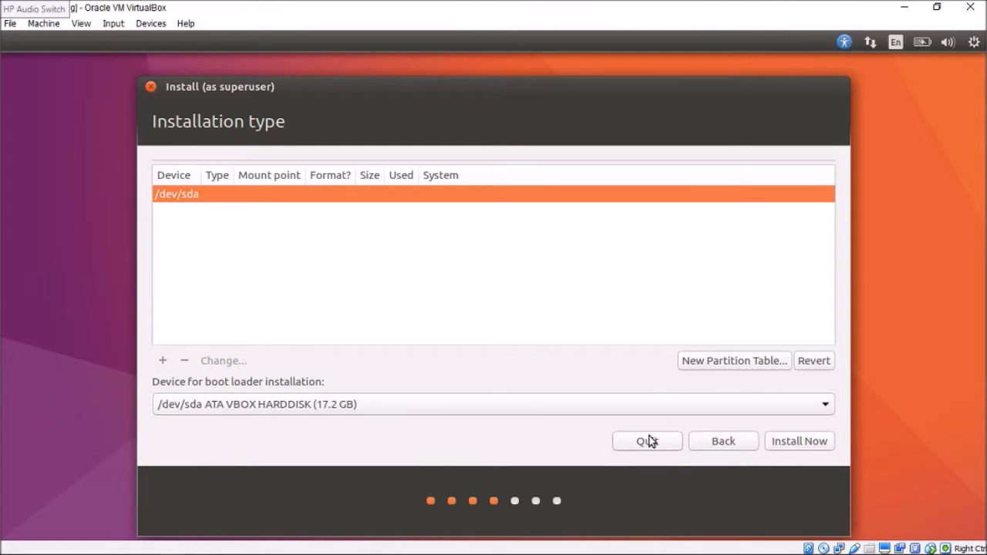
left_click(712, 440)
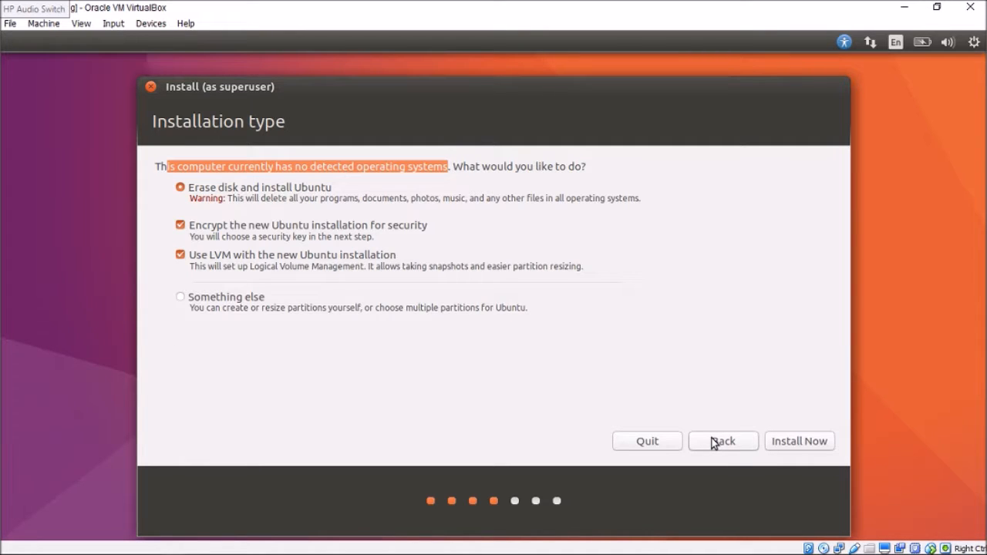
left_click(180, 225)
left_click(181, 255)
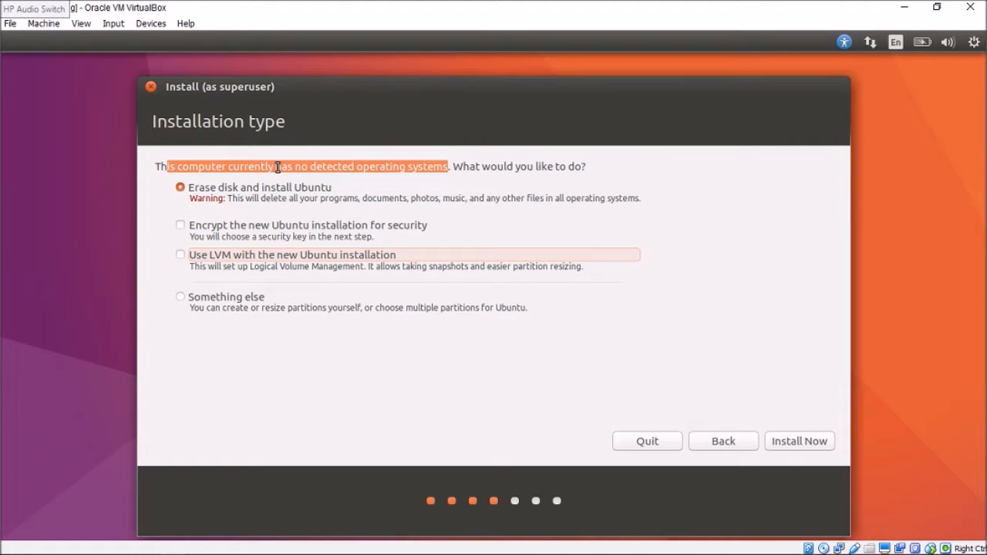
mouse_move(781, 553)
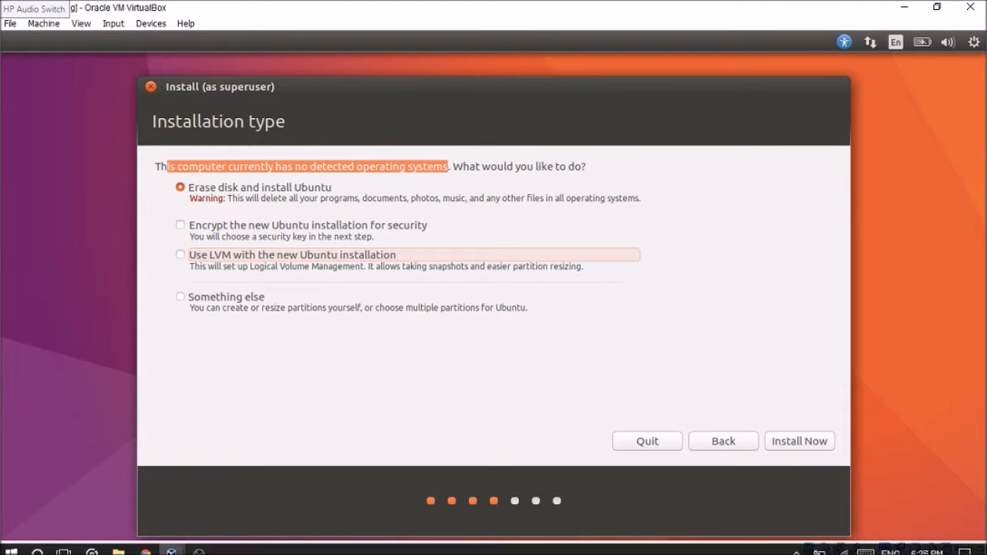
left_click(799, 546)
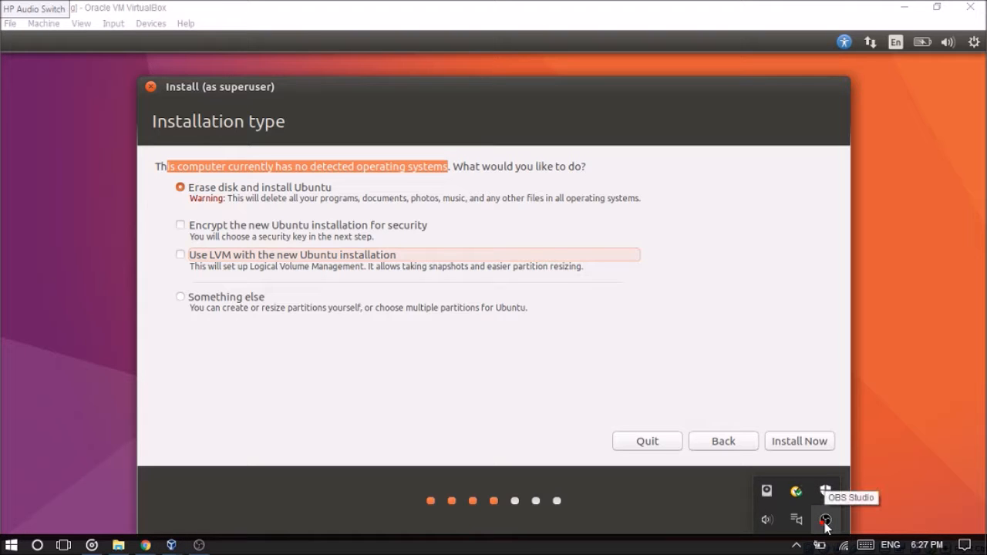
left_click(368, 341)
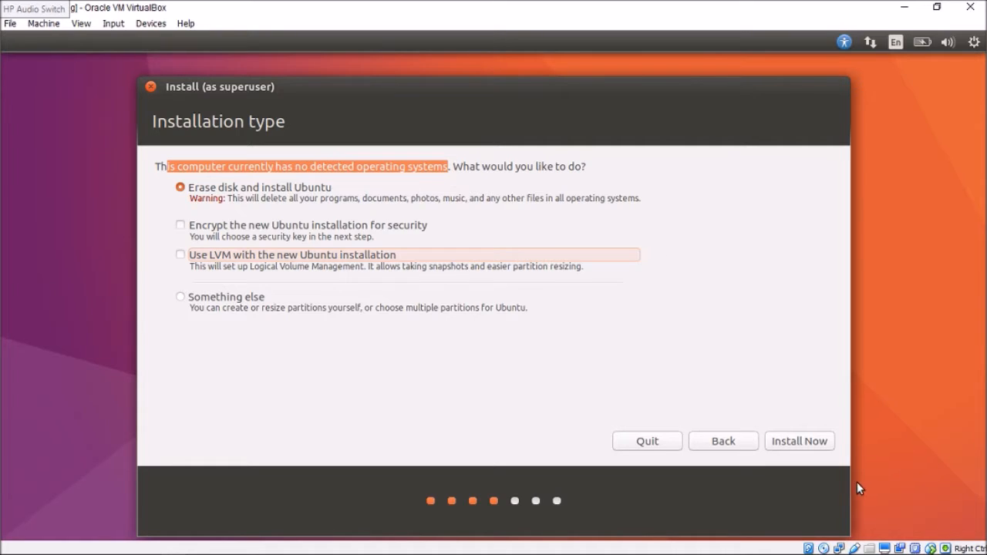
Start the installation with Erase disk and install Ubuntu, and confirm writing the partition changes to the disk.
left_click(795, 439)
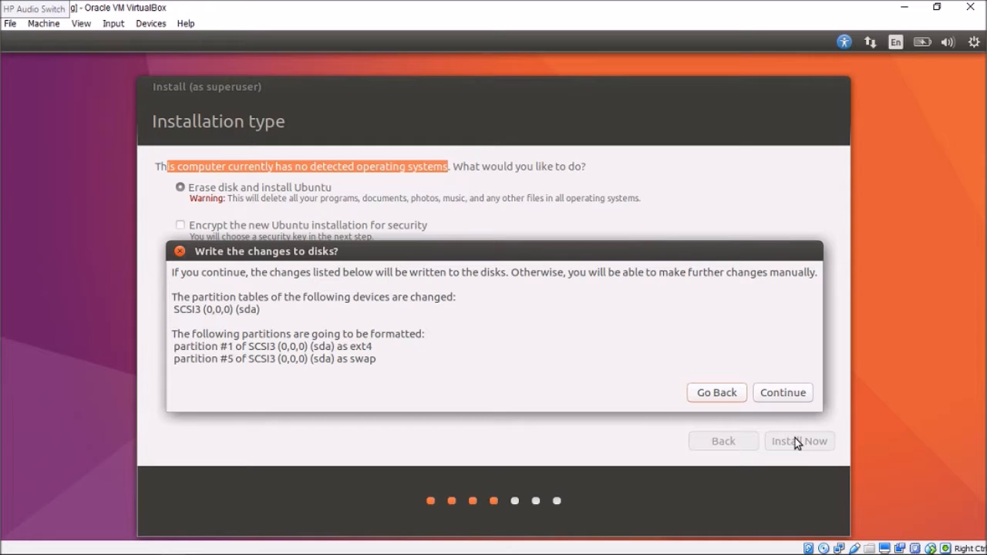
left_click(804, 397)
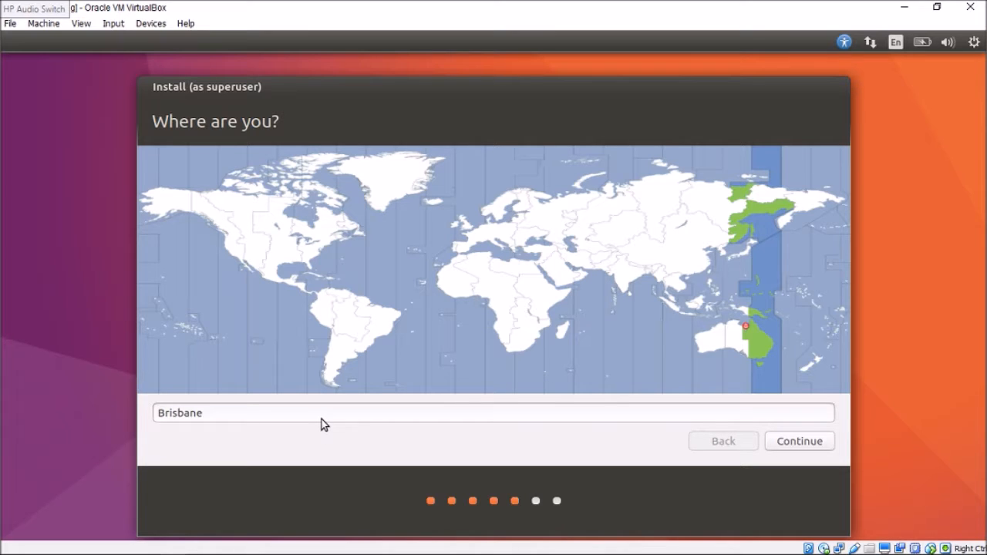
Choose eastern Australia on the time zone map and accept the English (US) keyboard layout.
left_click(257, 411)
left_click(768, 340)
left_click(800, 445)
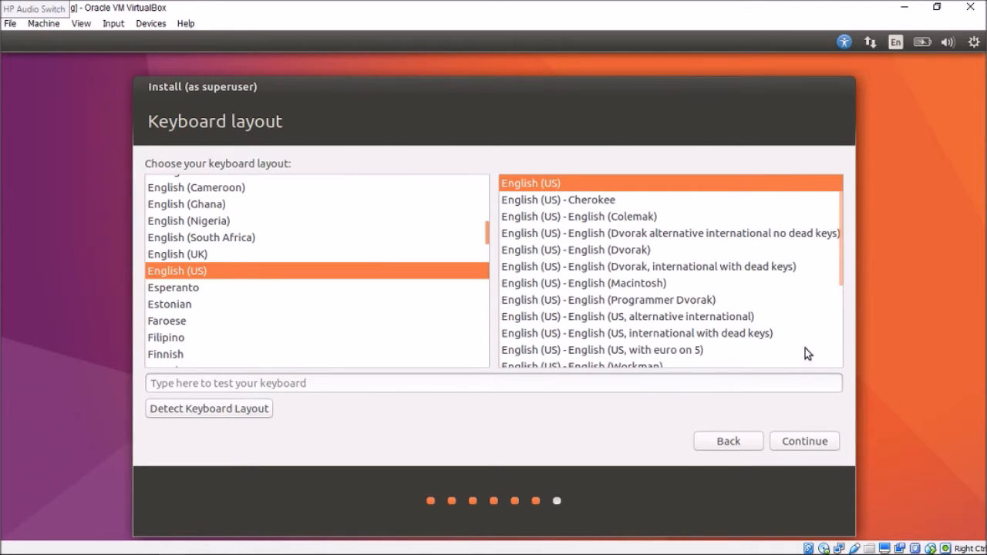
left_click(805, 449)
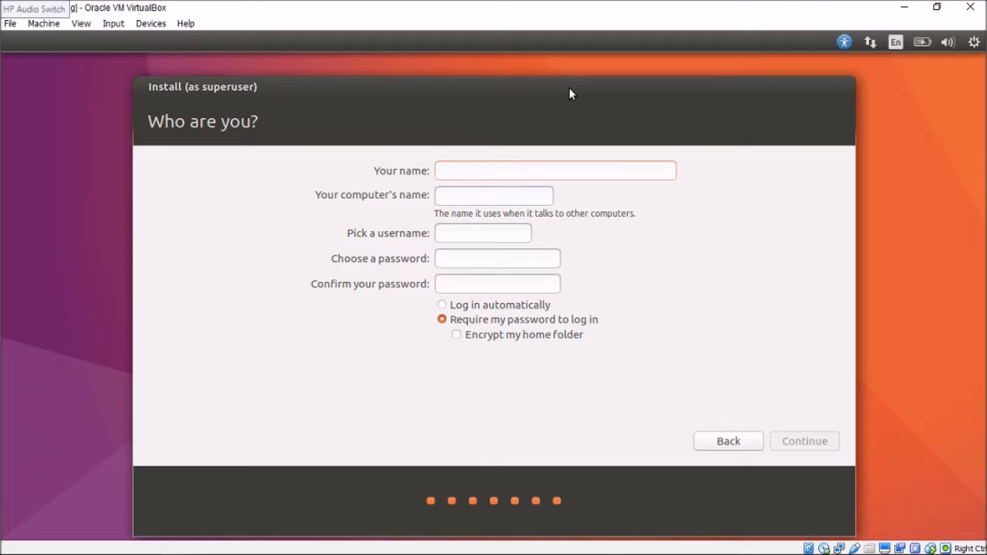
Enter the user's name and an account password, and begin filling in the password confirmation.
type("jackson")
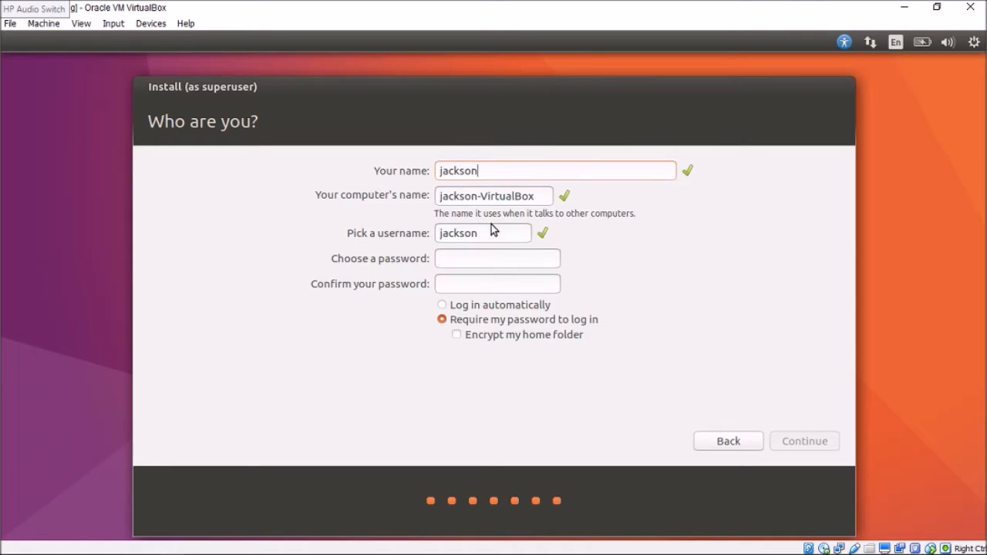
left_click(487, 258)
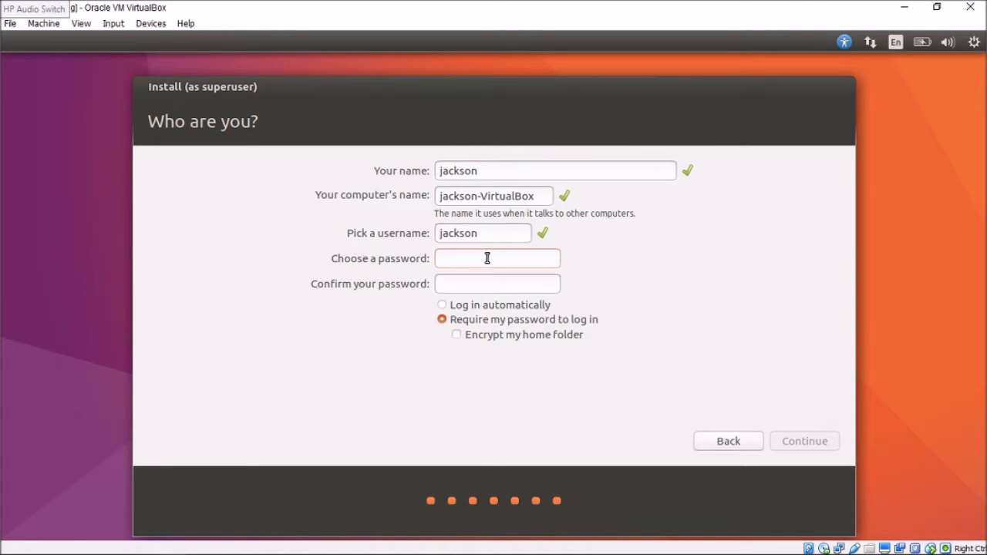
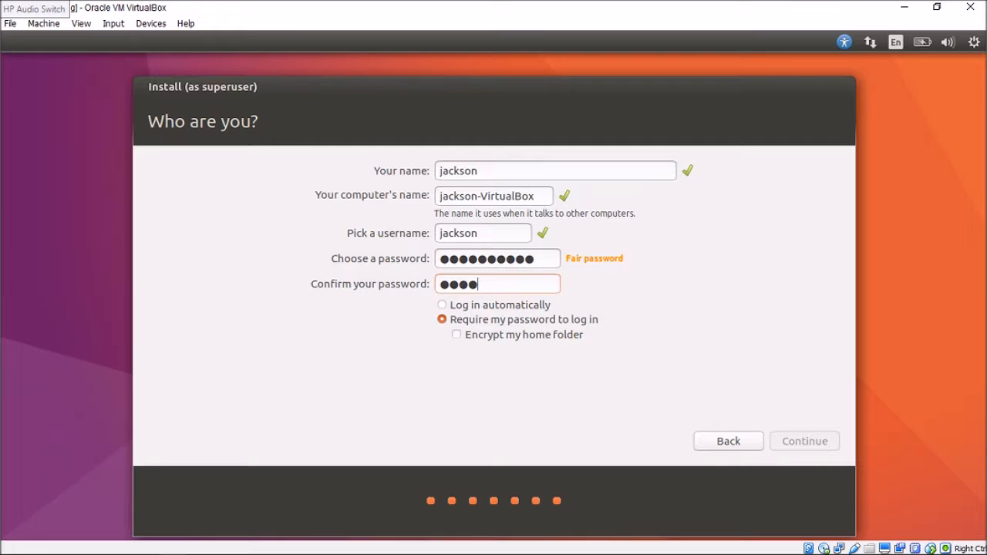
Shorten the chosen account password and re-enter it in the password confirmation.
key("BackSpace")
key("BackSpace")
key("BackSpace")
key("BackSpace")
key("BackSpace")
key("BackSpace")
key("BackSpace")
key("BackSpace")
left_click(472, 285)
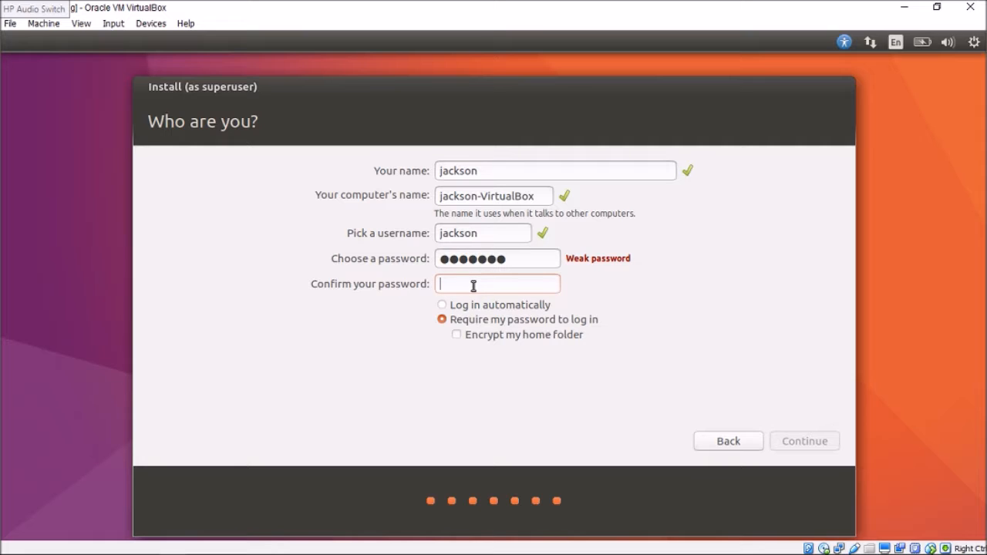
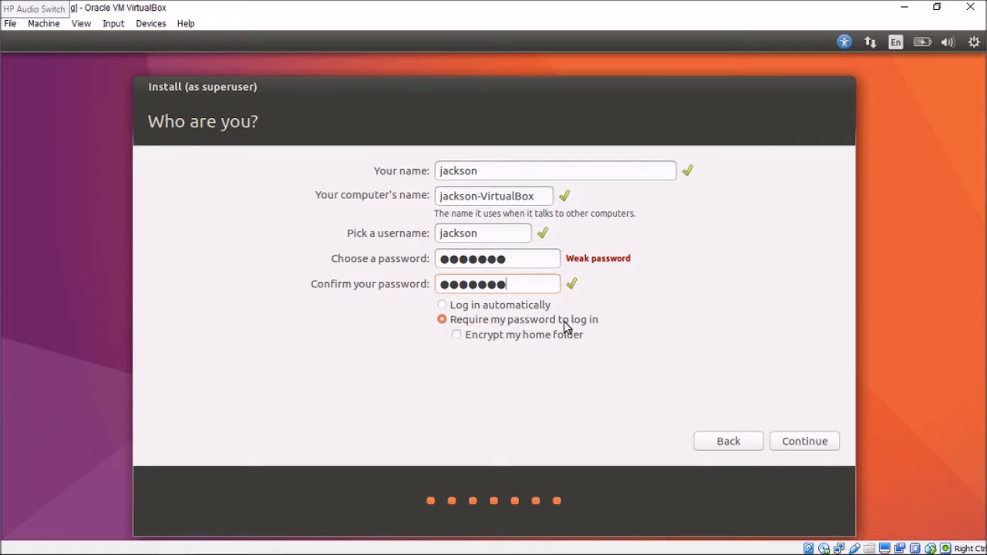
Set the account to log in automatically and continue the installation.
left_click(508, 307)
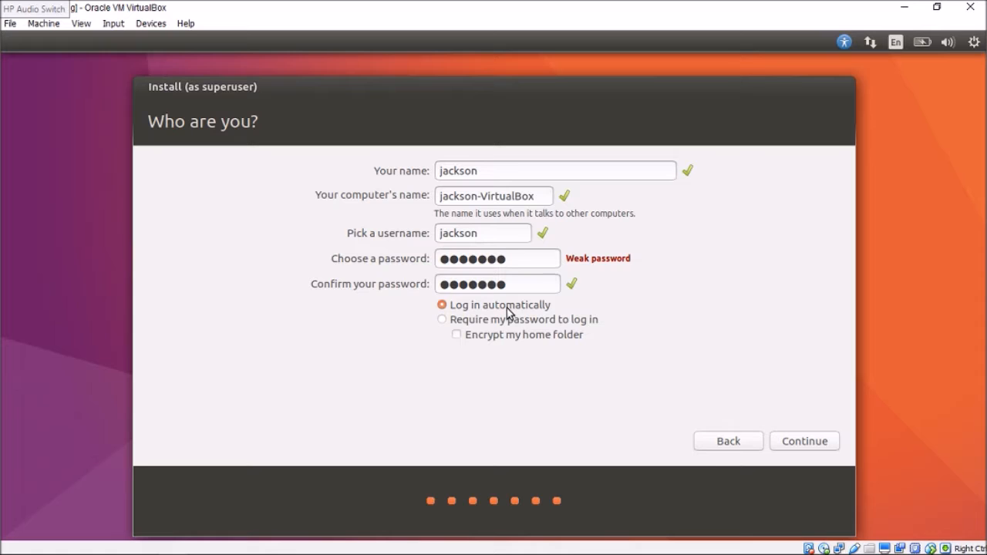
left_click(811, 442)
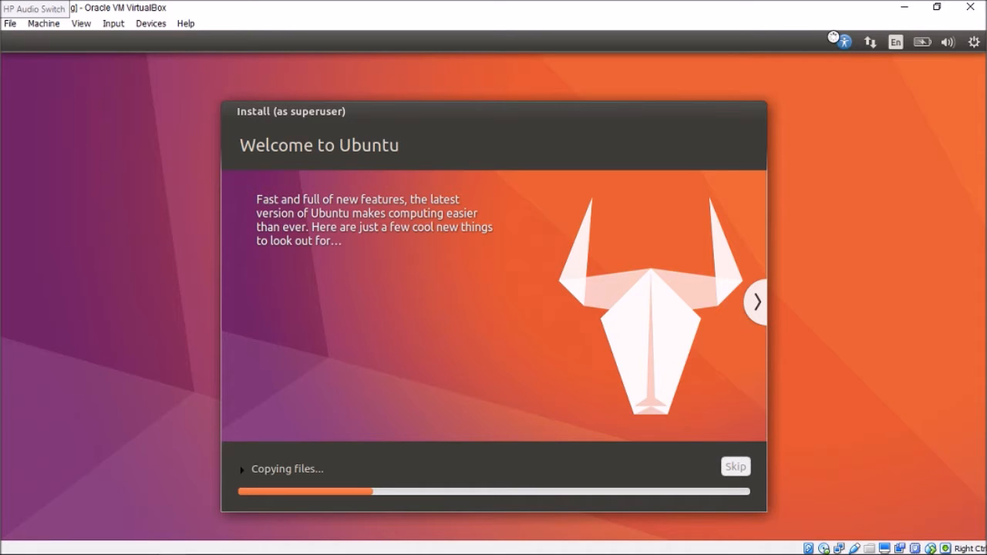
Examine the virtual machine's optical drive options, including the one for removing the disk from the virtual drive.
left_click(147, 24)
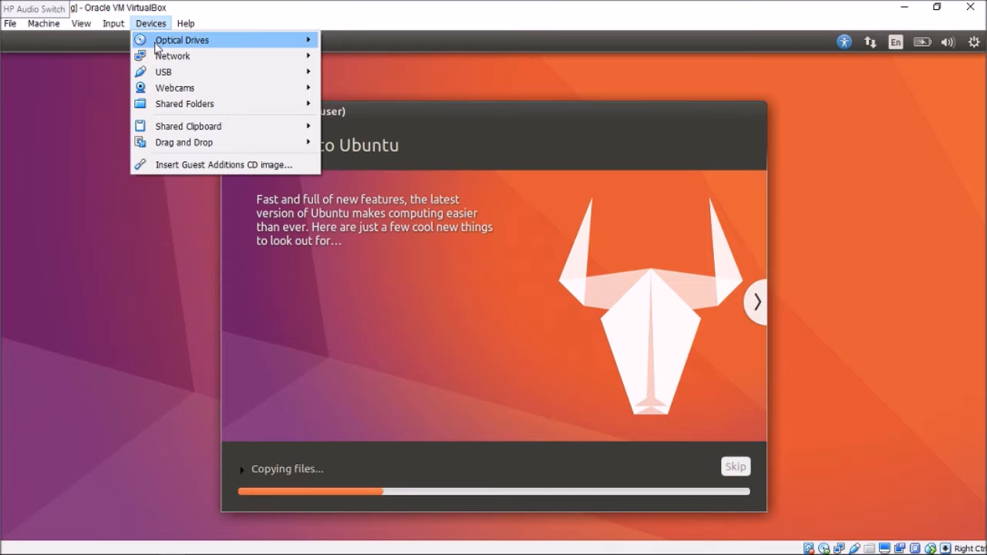
mouse_move(303, 44)
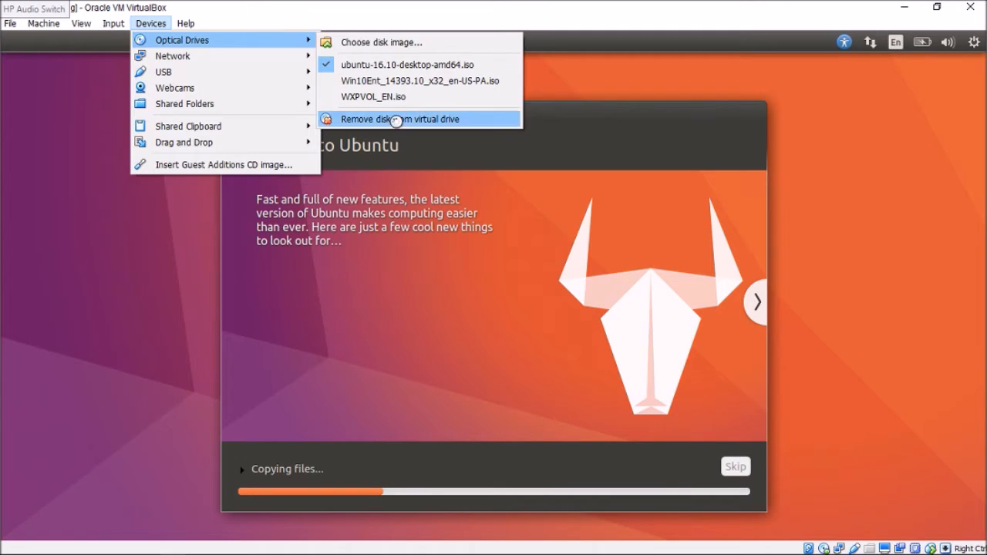
left_click(697, 131)
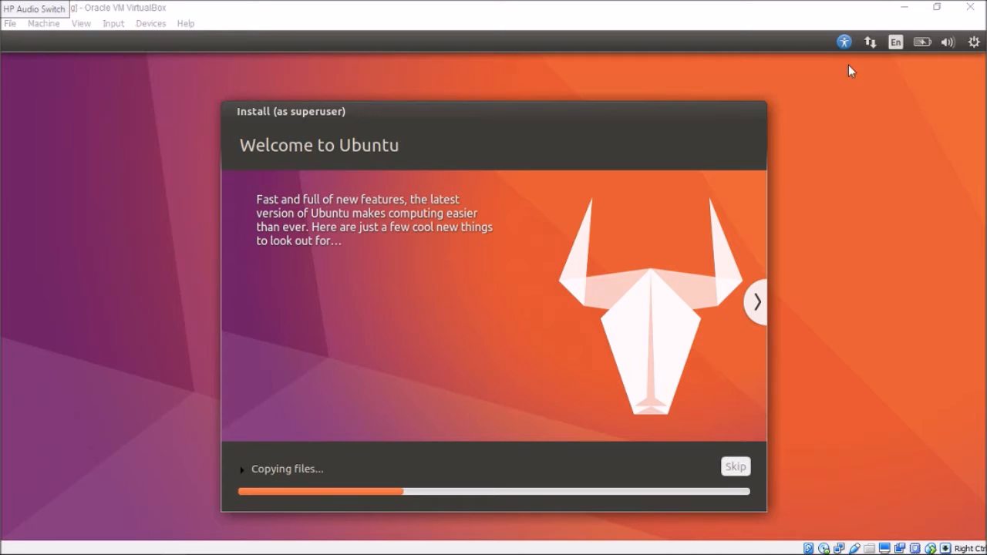
Close the virtual machine that is running the installer by powering off the machine.
left_click(970, 7)
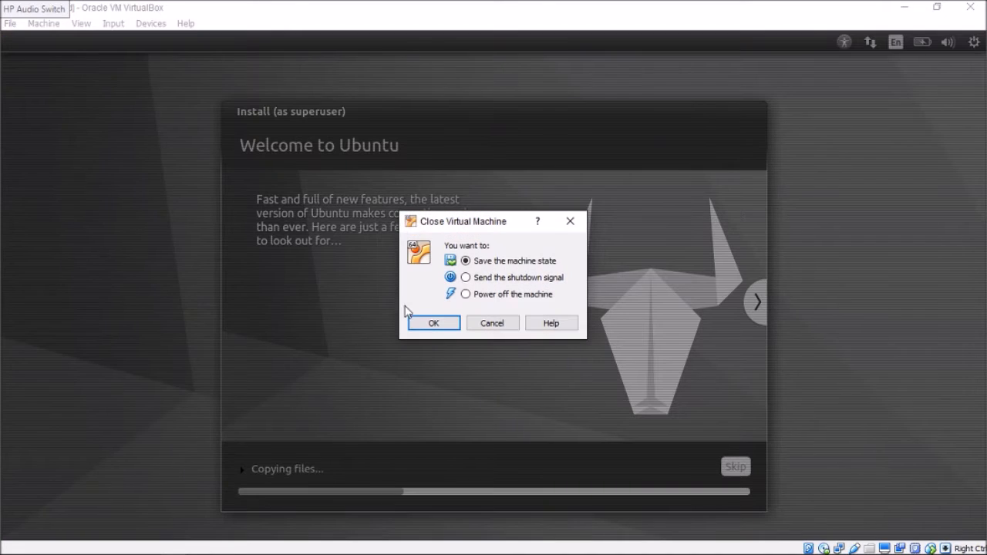
left_click(487, 282)
left_click(487, 296)
left_click(455, 321)
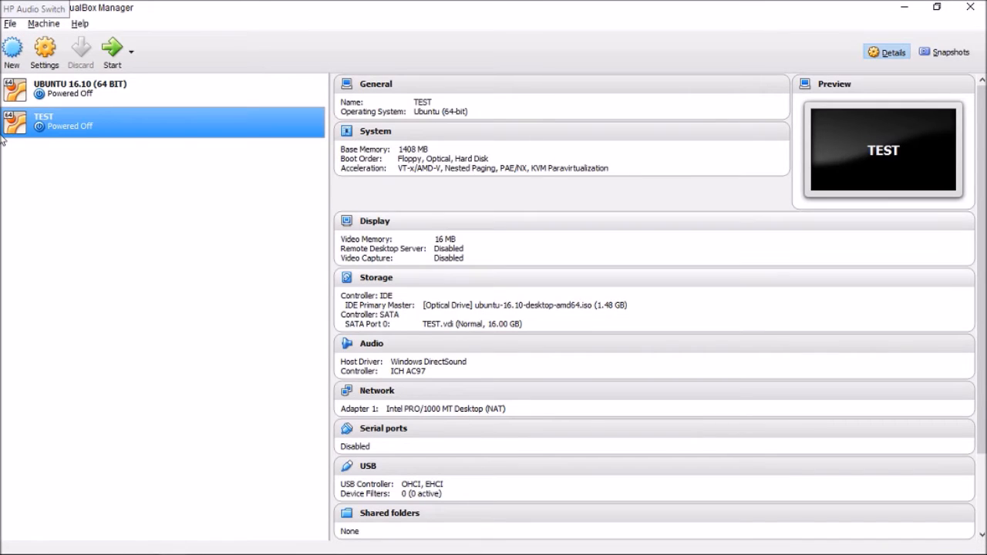
Start the UBUNTU 16.10 (64 BIT) virtual machine and switch it from full screen to a window, dismissing the keyboard capture notice.
left_click(86, 85)
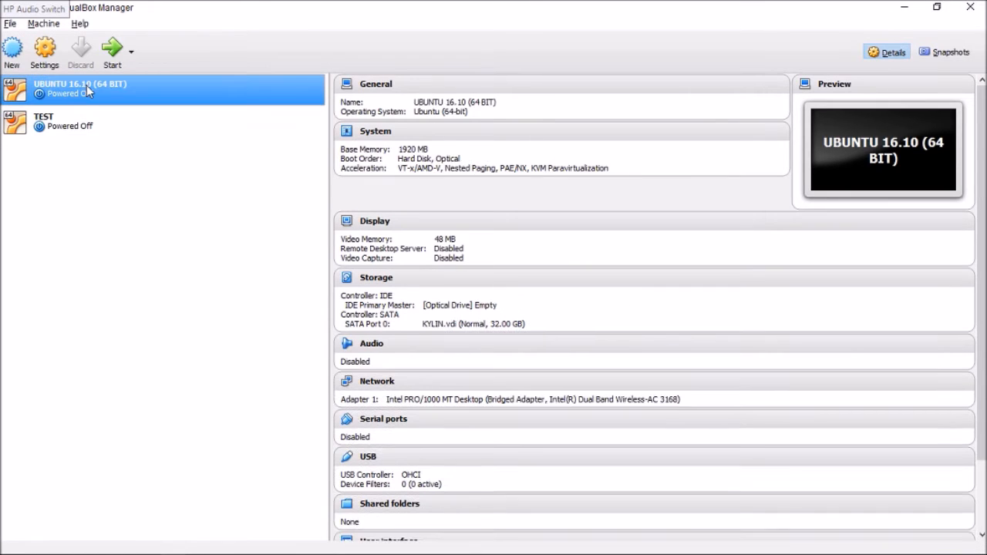
left_click(126, 40)
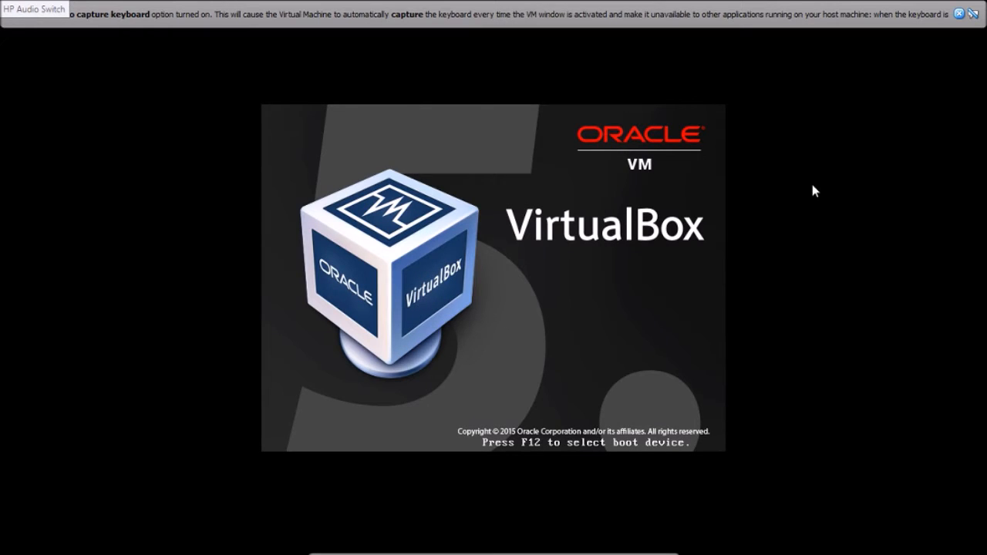
key("ctrl+f")
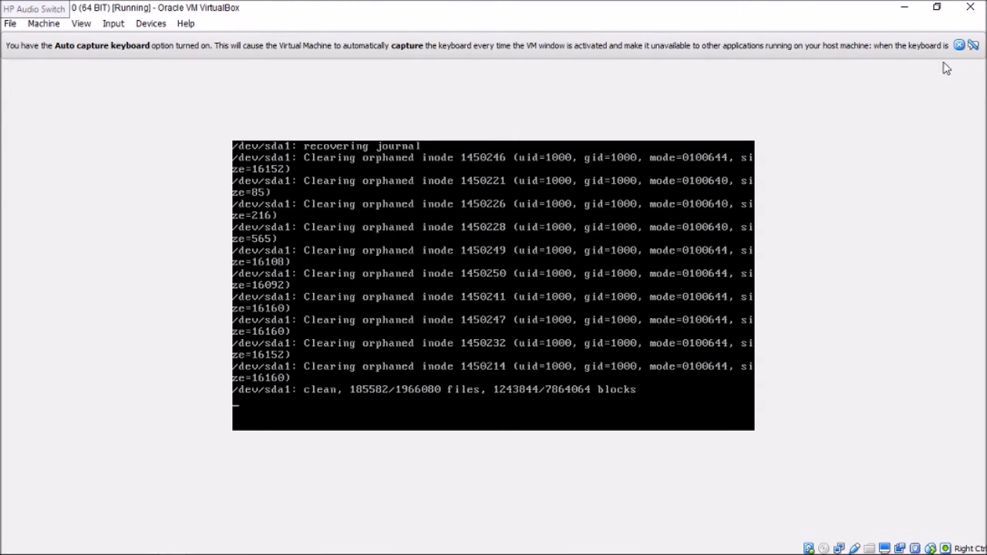
left_click(959, 44)
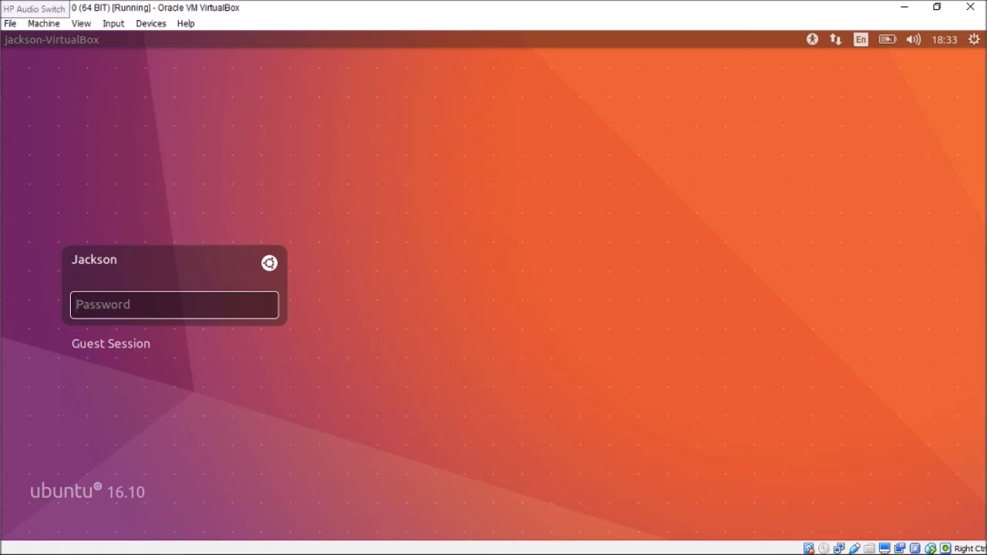
Enter the account password on the Ubuntu login screen and log in to the desktop.
type("p")
key("BackSpace")
left_click(974, 39)
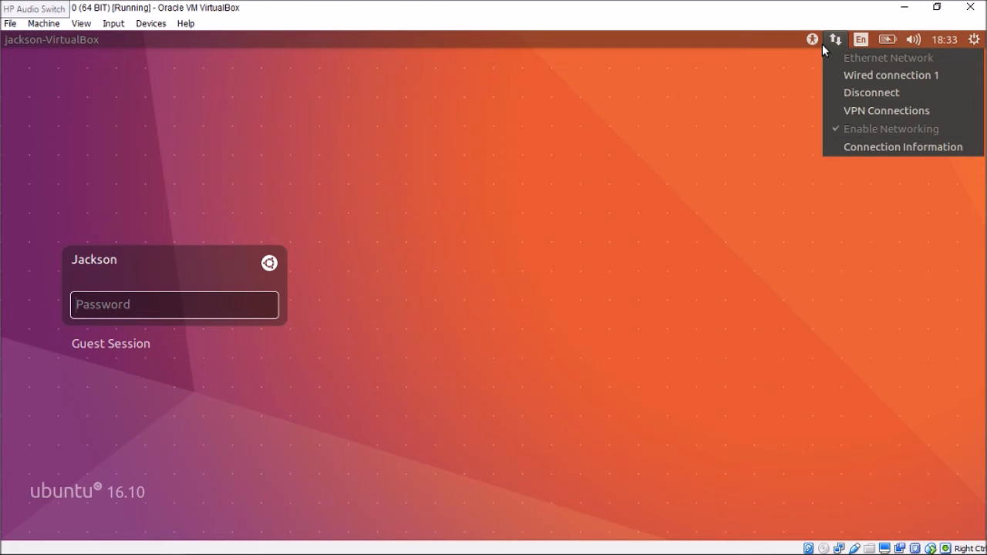
left_click(108, 301)
key("Return")
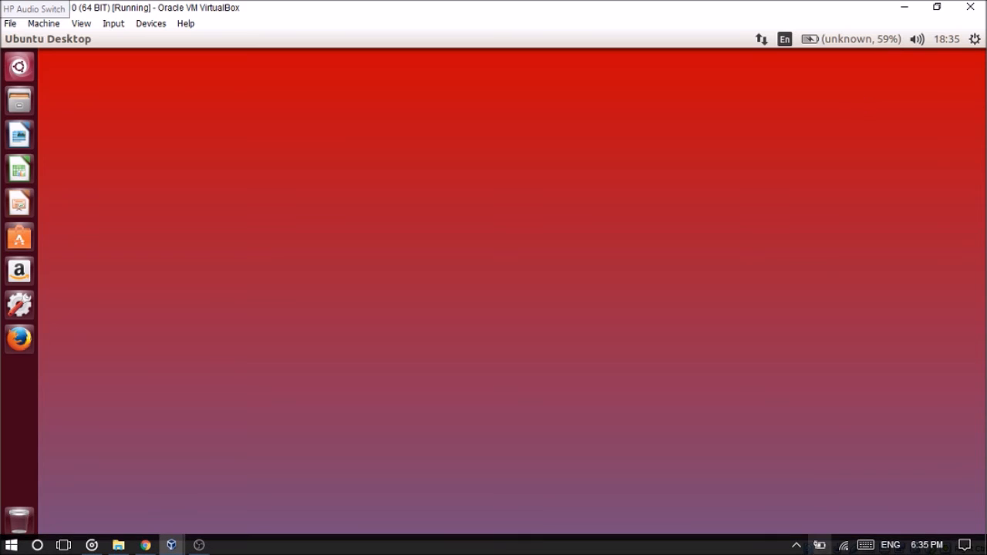
Check the host computer's battery level against the battery indicator in Ubuntu.
left_click(819, 545)
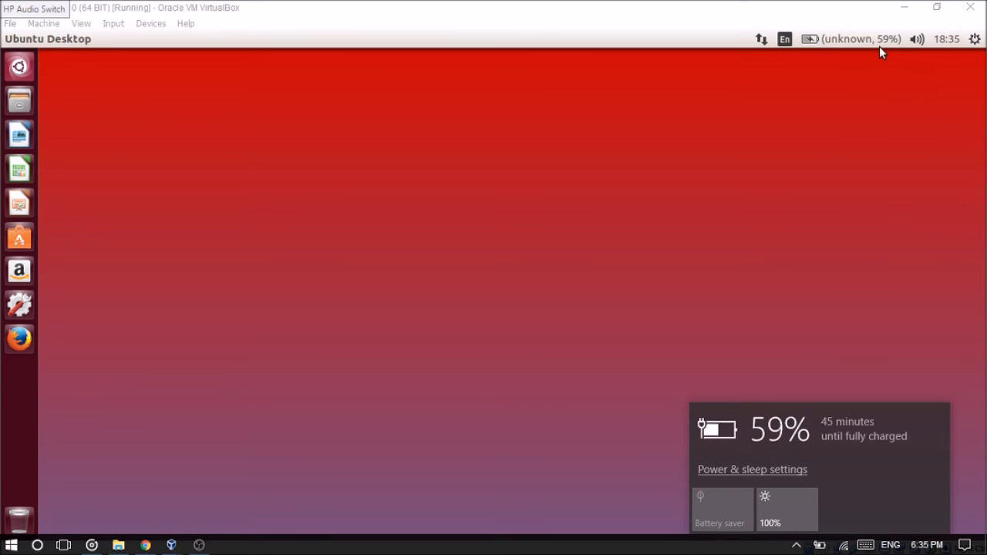
left_click(701, 172)
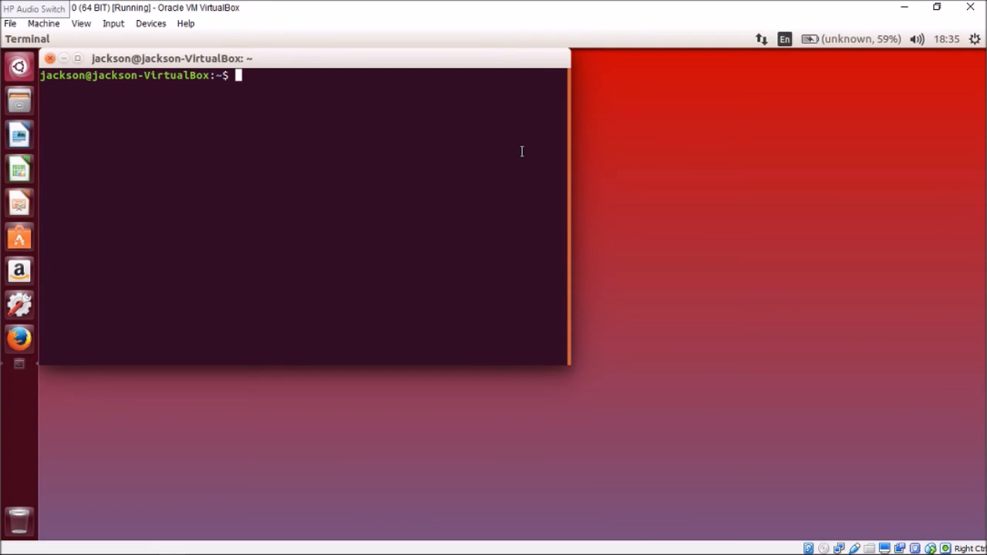
Try to install oneko by running "sudo apt get install oneko" in a terminal and entering the account password.
type("sudo apt get")
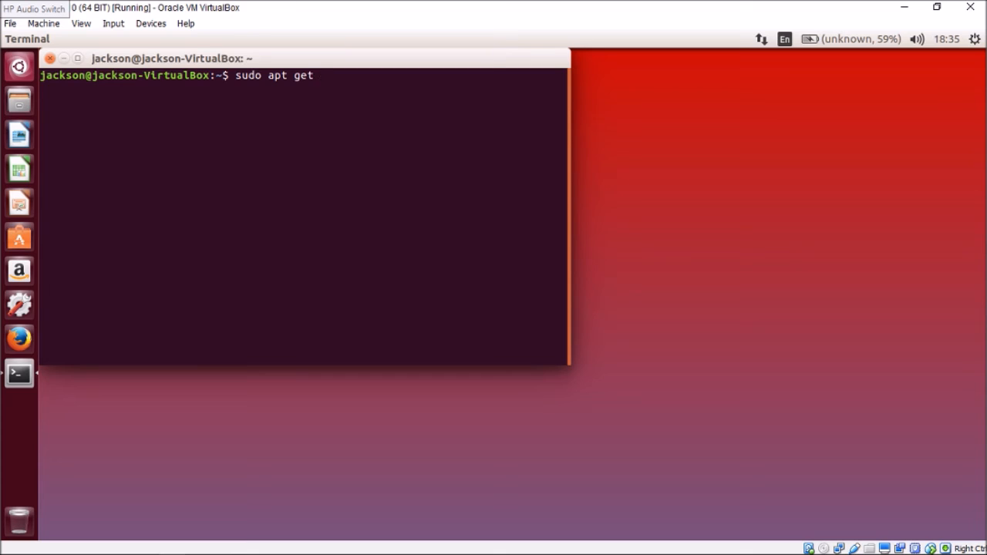
type("install oneko")
key("Return")
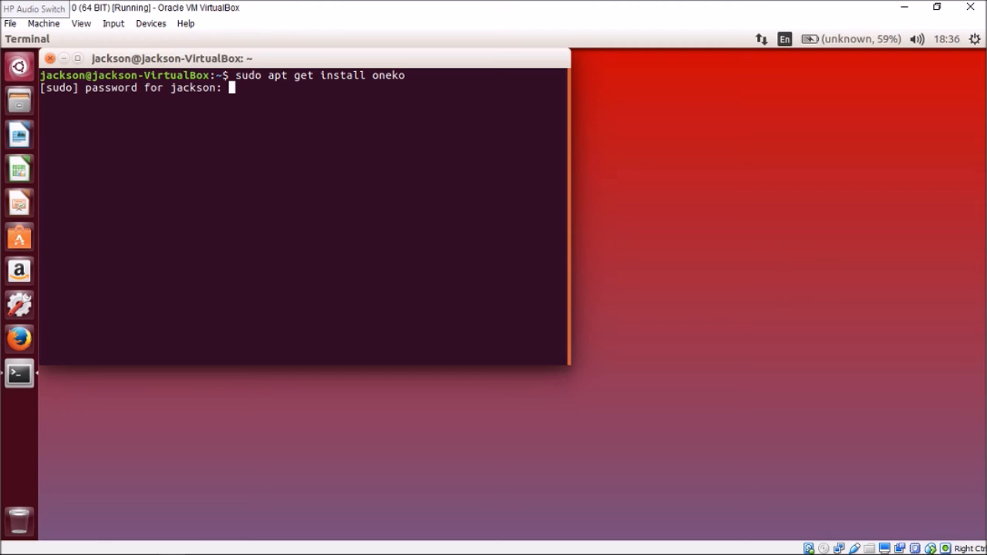
key("Return")
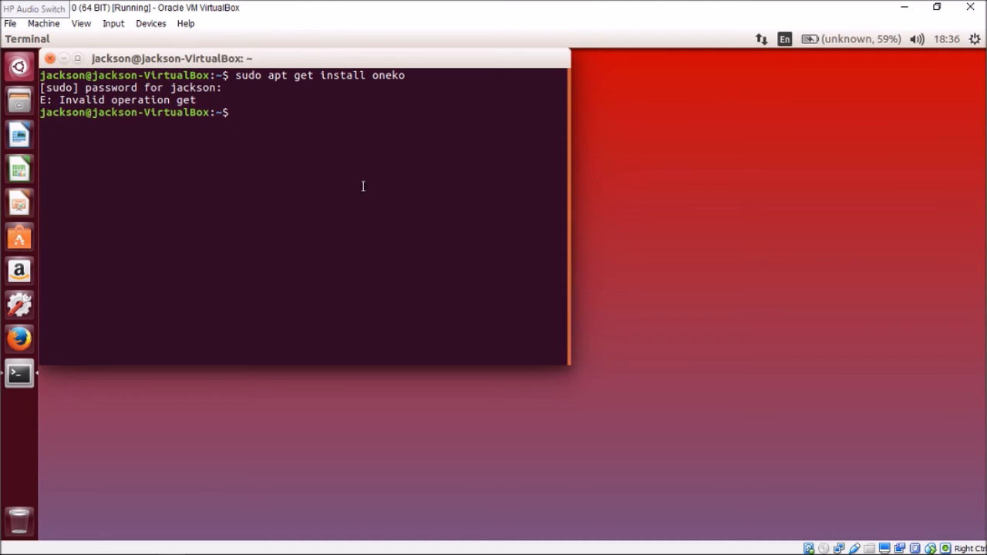
key("Up")
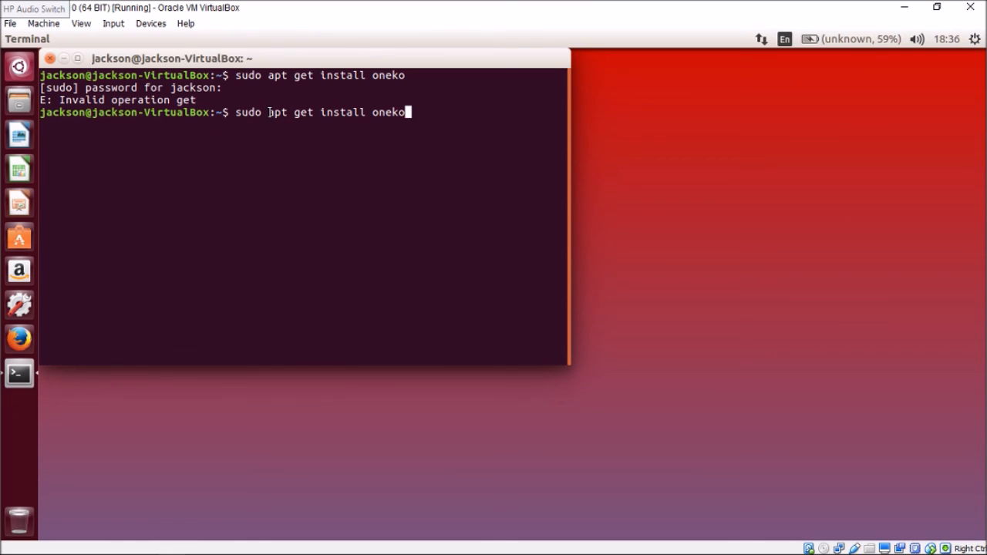
key("BackSpace")
key("BackSpace")
key("BackSpace")
key("BackSpace")
key("BackSpace")
key("BackSpace")
key("BackSpace")
key("BackSpace")
key("BackSpace")
key("BackSpace")
key("BackSpace")
key("BackSpace")
key("BackSpace")
key("BackSpace")
key("BackSpace")
key("BackSpace")
key("BackSpace")
key("BackSpace")
key("BackSpace")
key("BackSpace")
key("BackSpace")
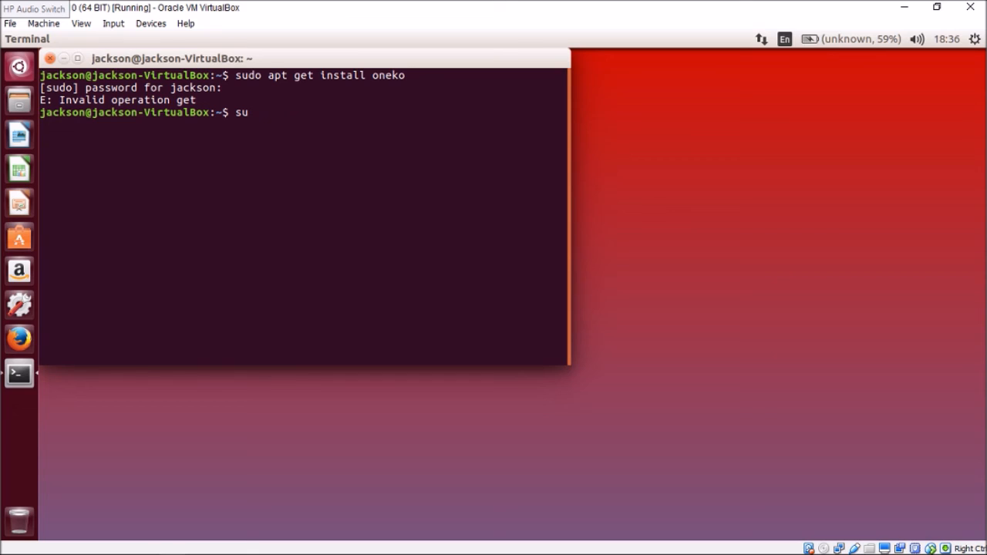
type("do -apt get instal")
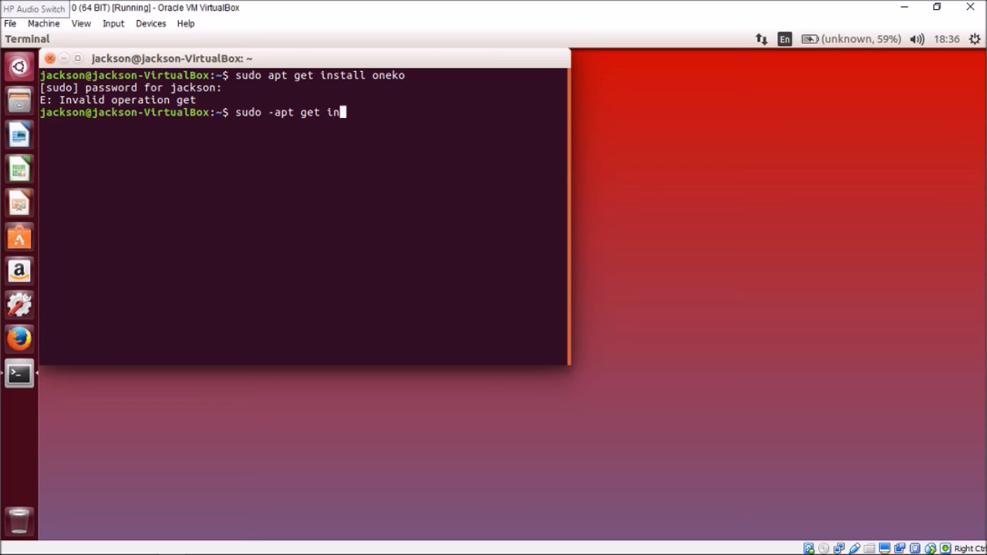
key("BackSpace")
key("BackSpace")
key("BackSpace")
key("BackSpace")
key("BackSpace")
key("BackSpace")
key("BackSpace")
key("BackSpace")
key("BackSpace")
key("BackSpace")
key("BackSpace")
key("BackSpace")
key("BackSpace")
key("BackSpace")
key("BackSpace")
key("BackSpace")
key("BackSpace")
key("BackSpace")
key("BackSpace")
key("BackSpace")
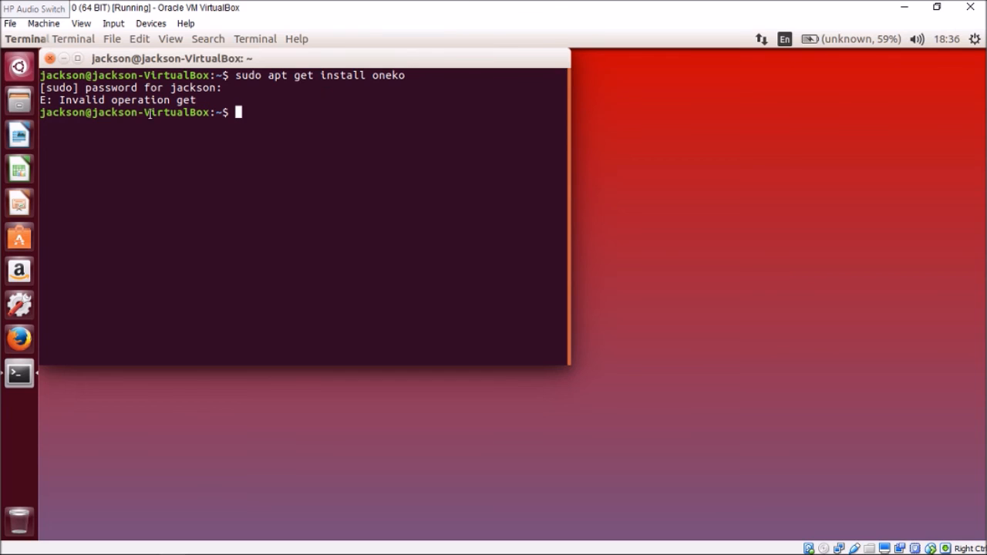
left_click(51, 59)
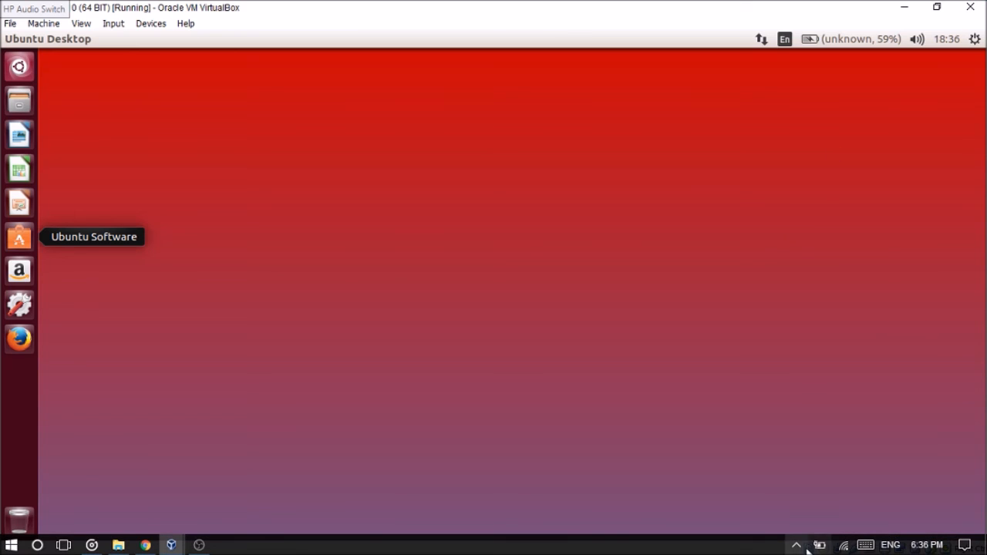
left_click(798, 546)
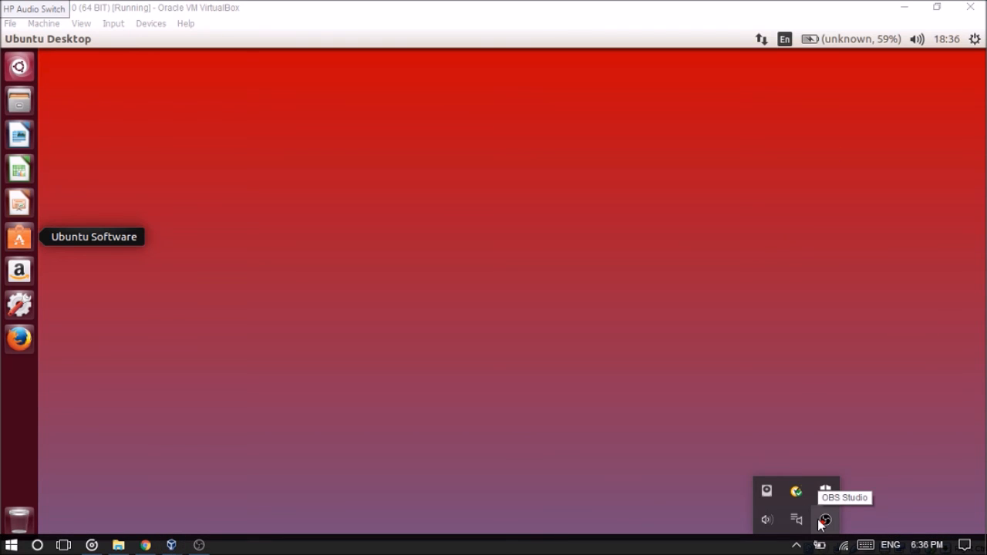
right_click(822, 522)
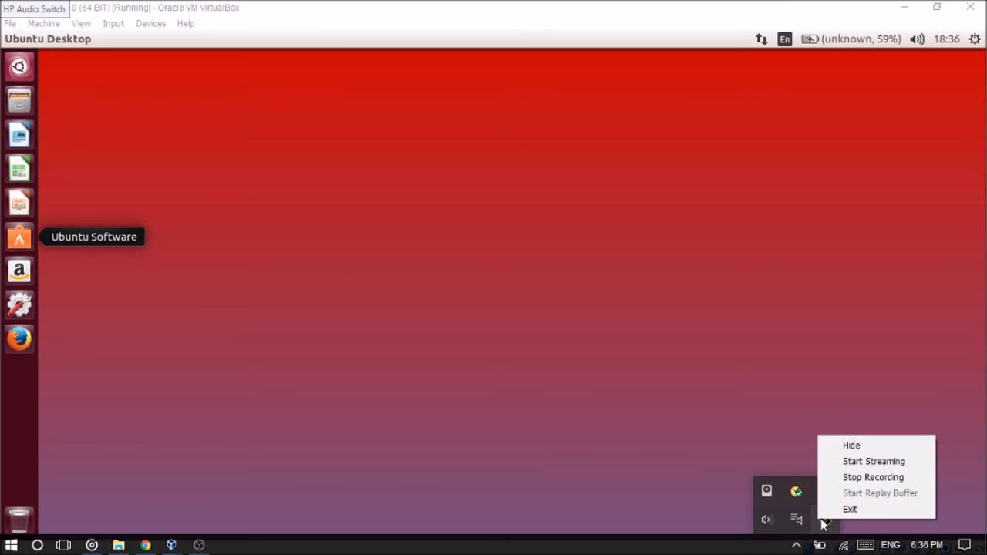